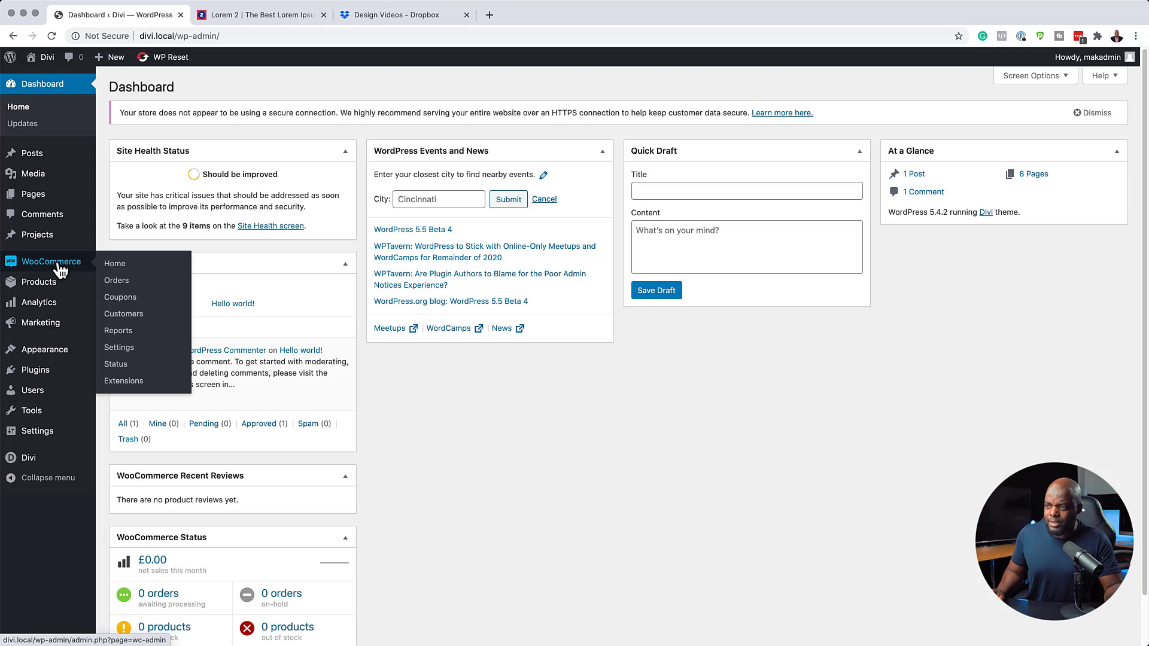
Open the WooCommerce product Product One for editing and review its description and product data
{"action": "mouse_move", "coordinate": [54, 283]}
{"action": "left_click", "coordinate": [129, 287]}
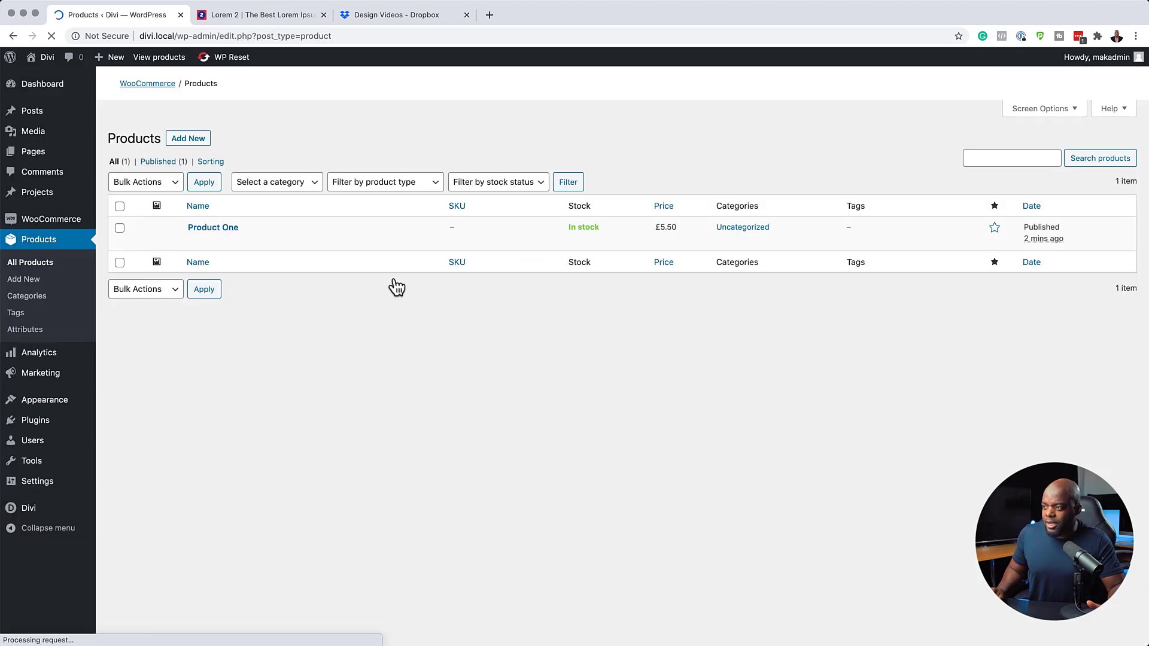
{"action": "left_click", "coordinate": [231, 229]}
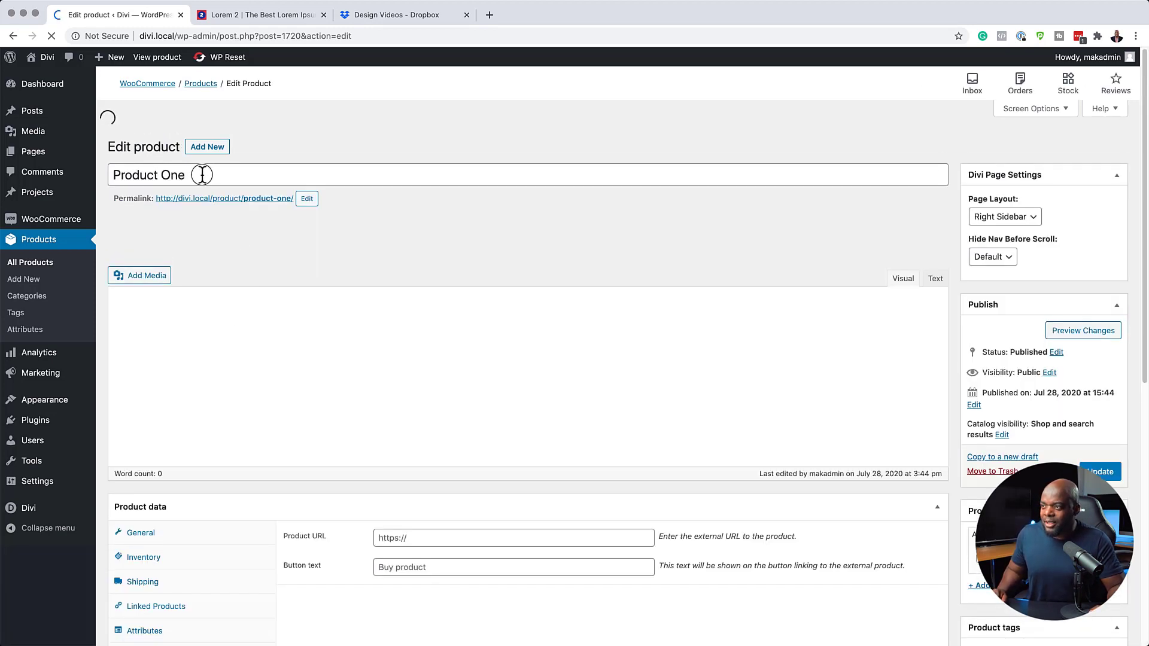
{"action": "scroll", "coordinate": [483, 431], "scroll_direction": "down", "scroll_amount": 2}
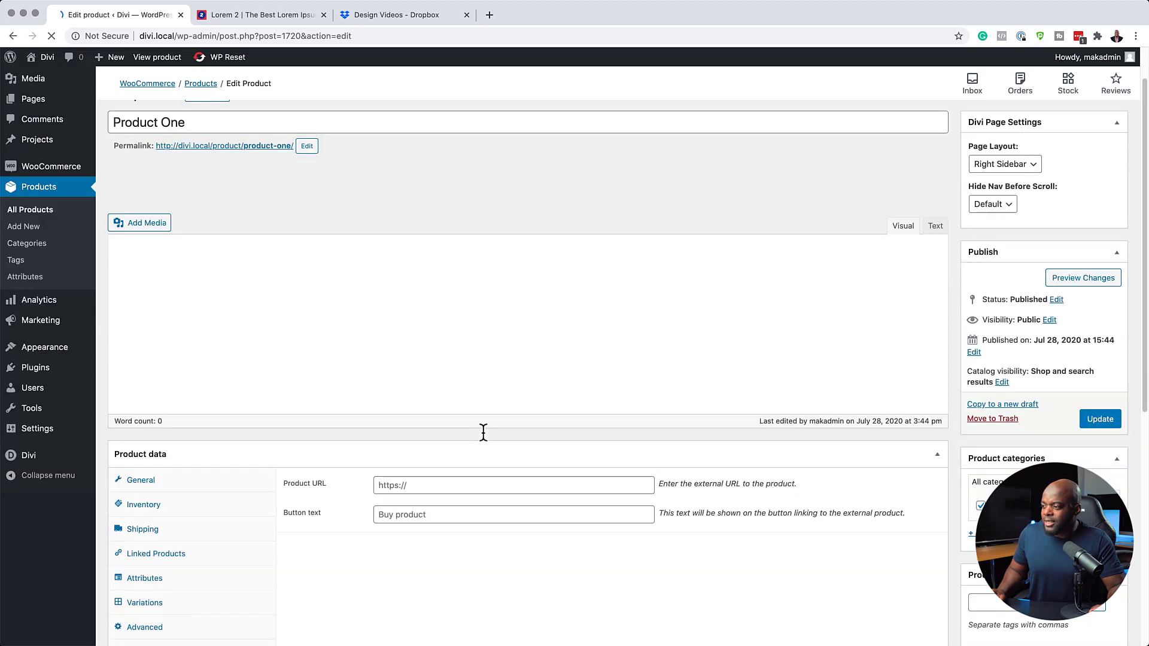
{"action": "scroll", "coordinate": [483, 433], "scroll_direction": "up", "scroll_amount": 2}
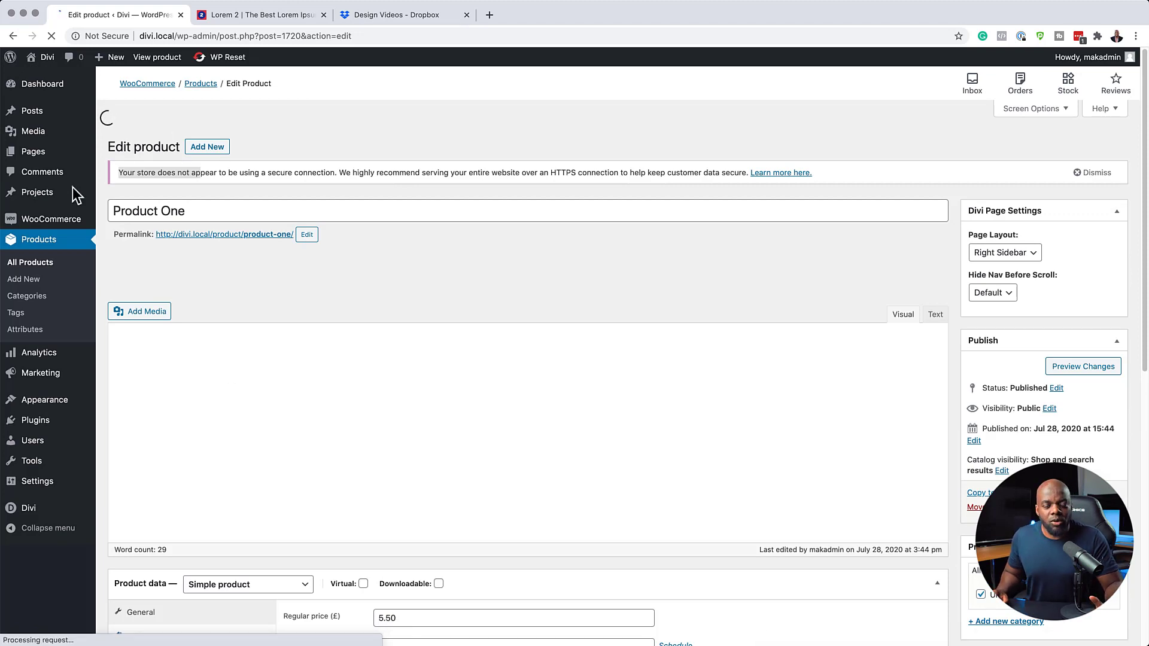
{"action": "scroll", "coordinate": [67, 203], "scroll_direction": "down", "scroll_amount": 2}
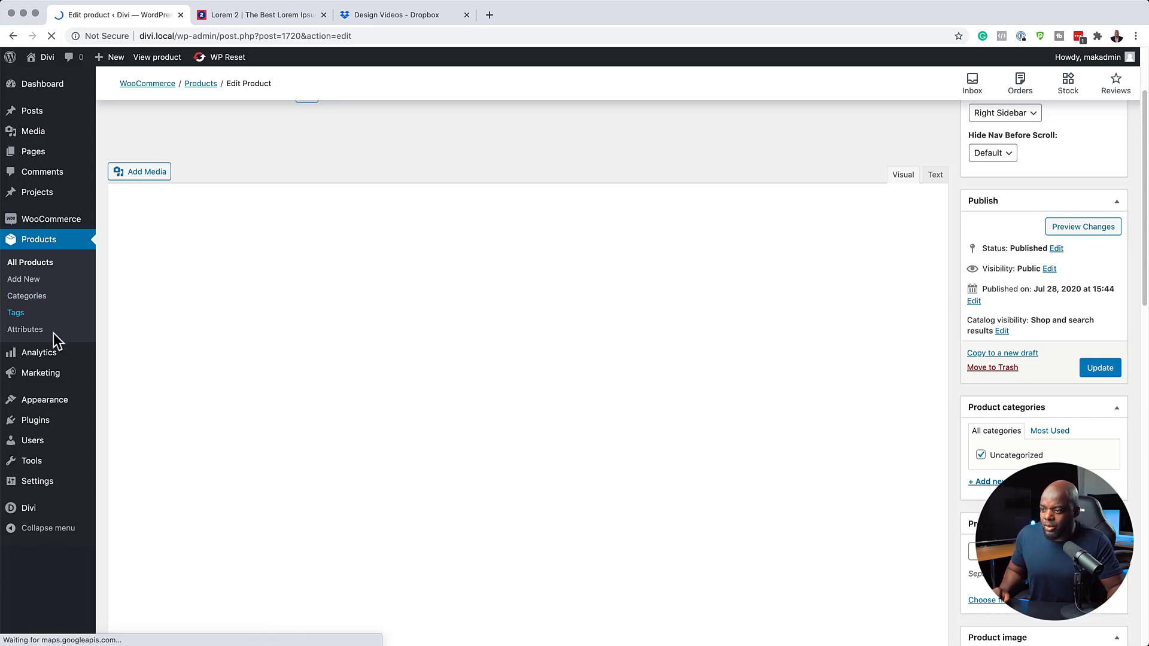
Search the plugin directory for "cartflows", and install and activate Funnel Builder by CartFlows
{"action": "mouse_move", "coordinate": [44, 426]}
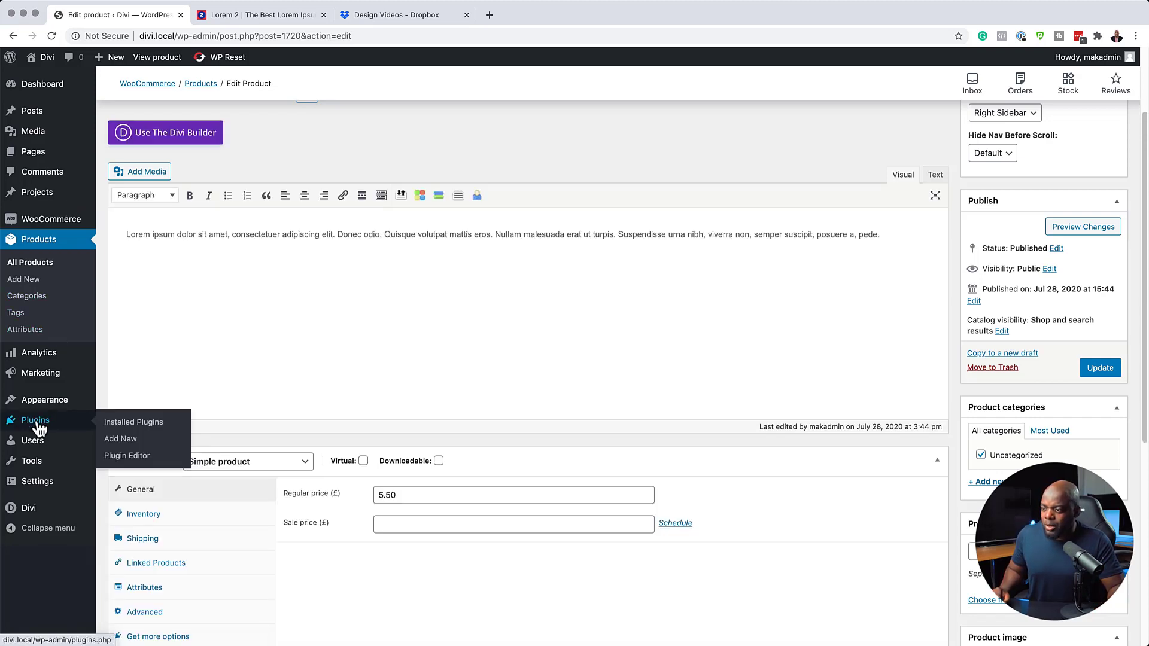
{"action": "left_click", "coordinate": [121, 441]}
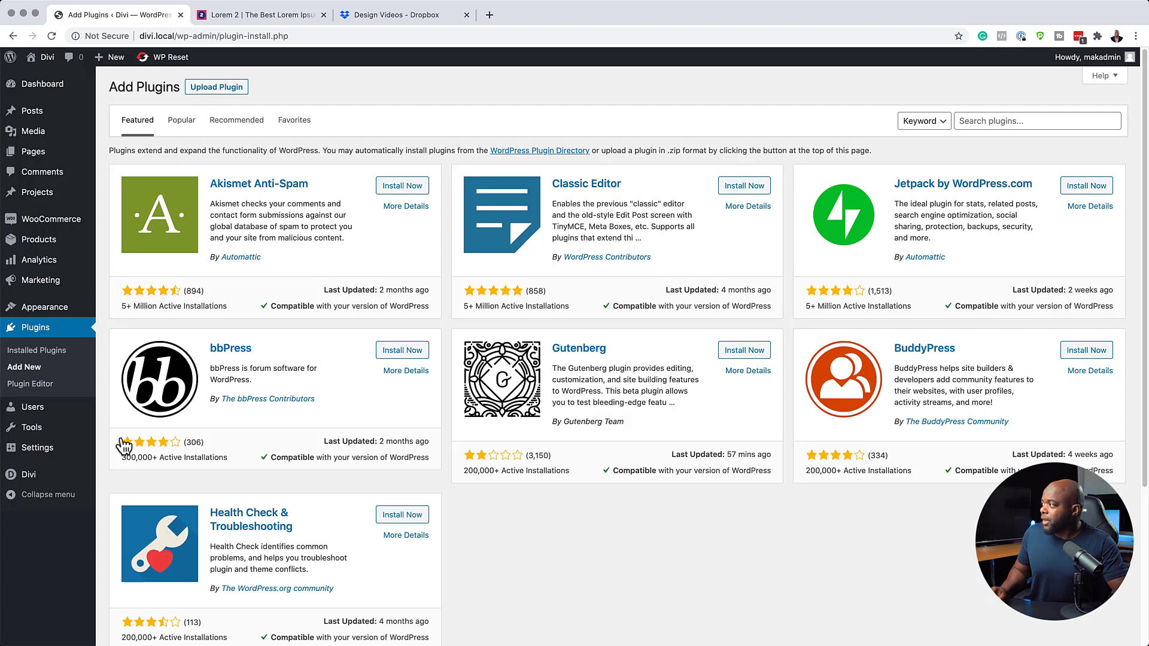
{"action": "left_click", "coordinate": [970, 121]}
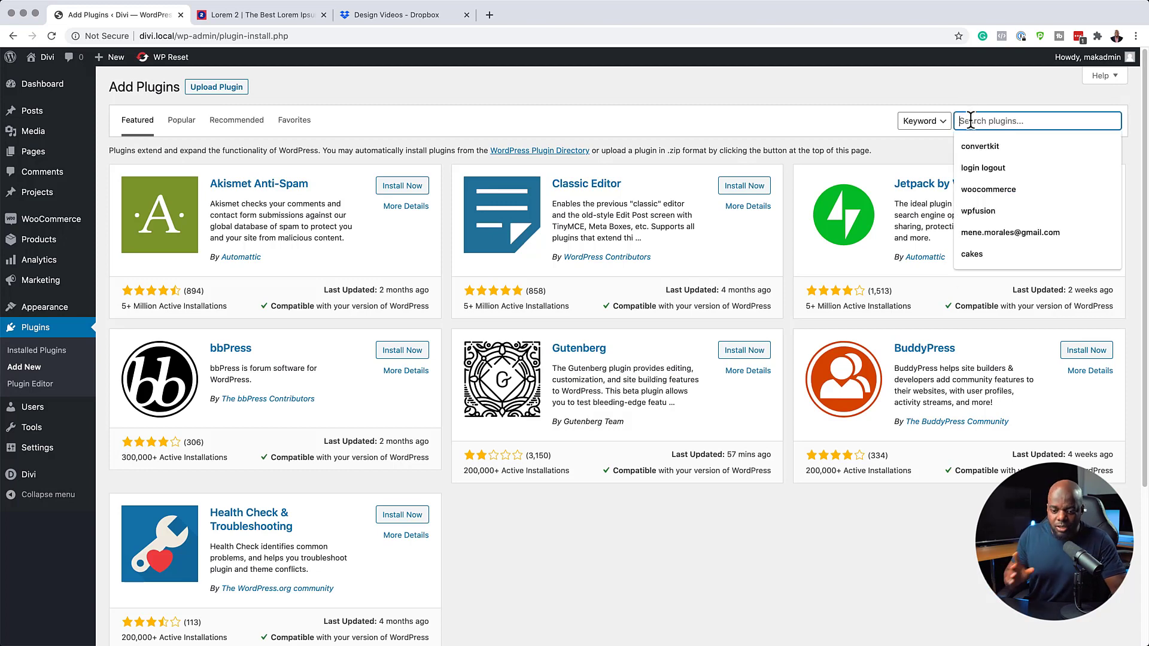
{"action": "type", "text": "cartflows"}
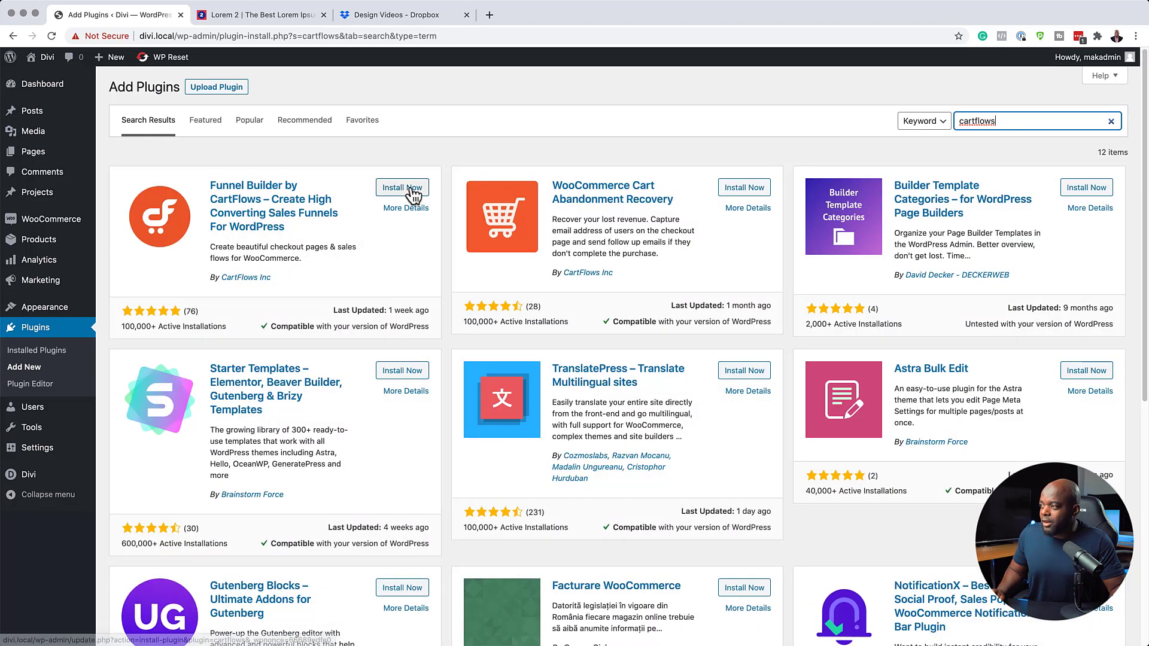
{"action": "left_click", "coordinate": [414, 190]}
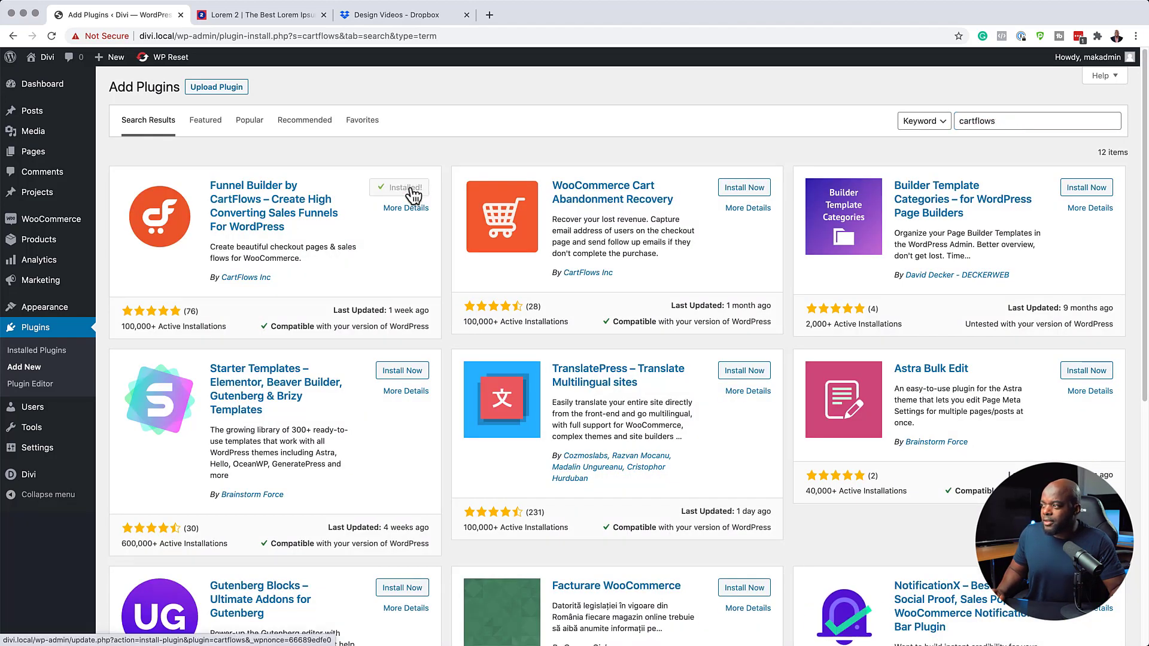
{"action": "left_click", "coordinate": [409, 188]}
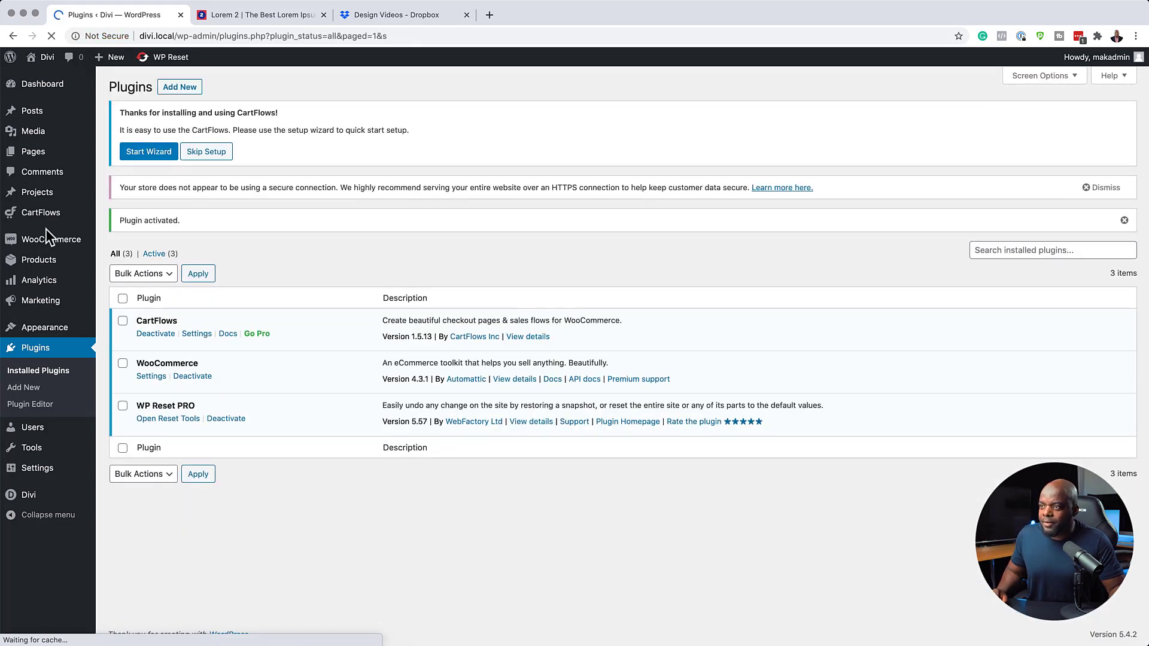
Set the CartFlows general settings to show templates designed with Divi and save the change
{"action": "mouse_move", "coordinate": [38, 212]}
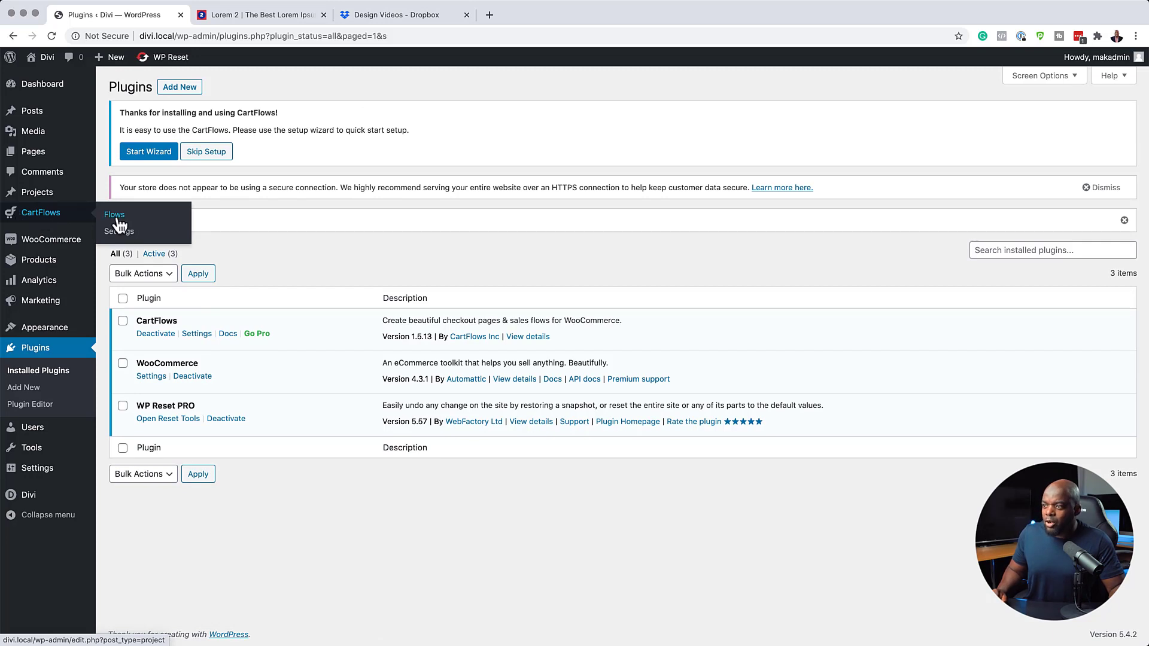
{"action": "left_click", "coordinate": [130, 234]}
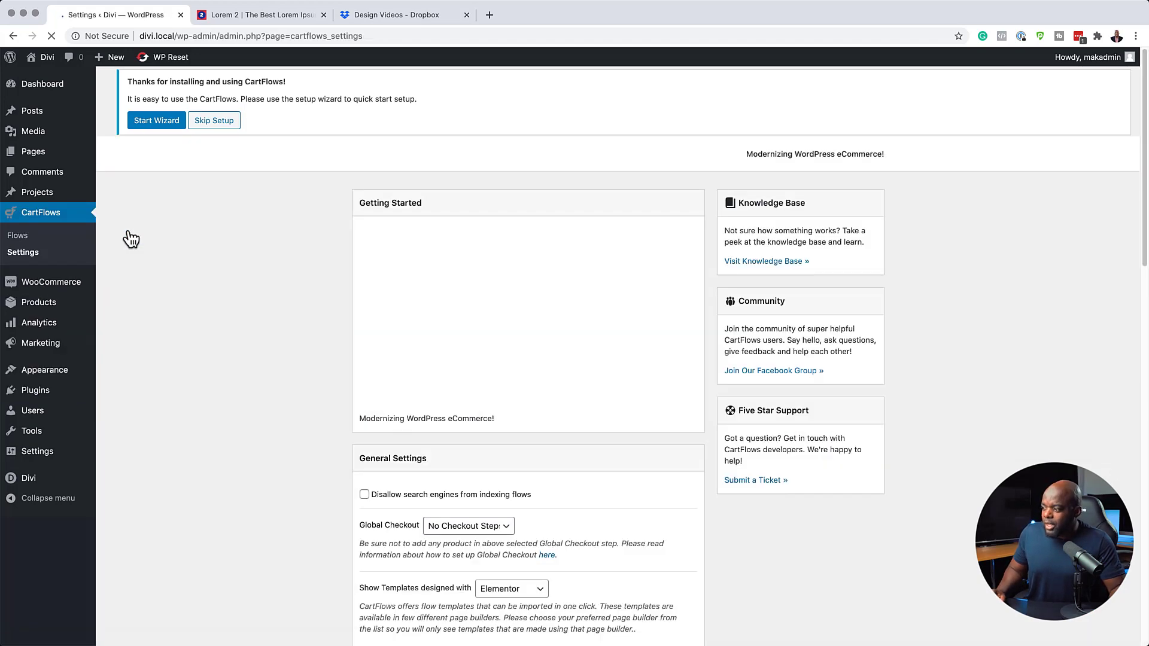
{"action": "scroll", "coordinate": [313, 407], "scroll_direction": "down", "scroll_amount": 5}
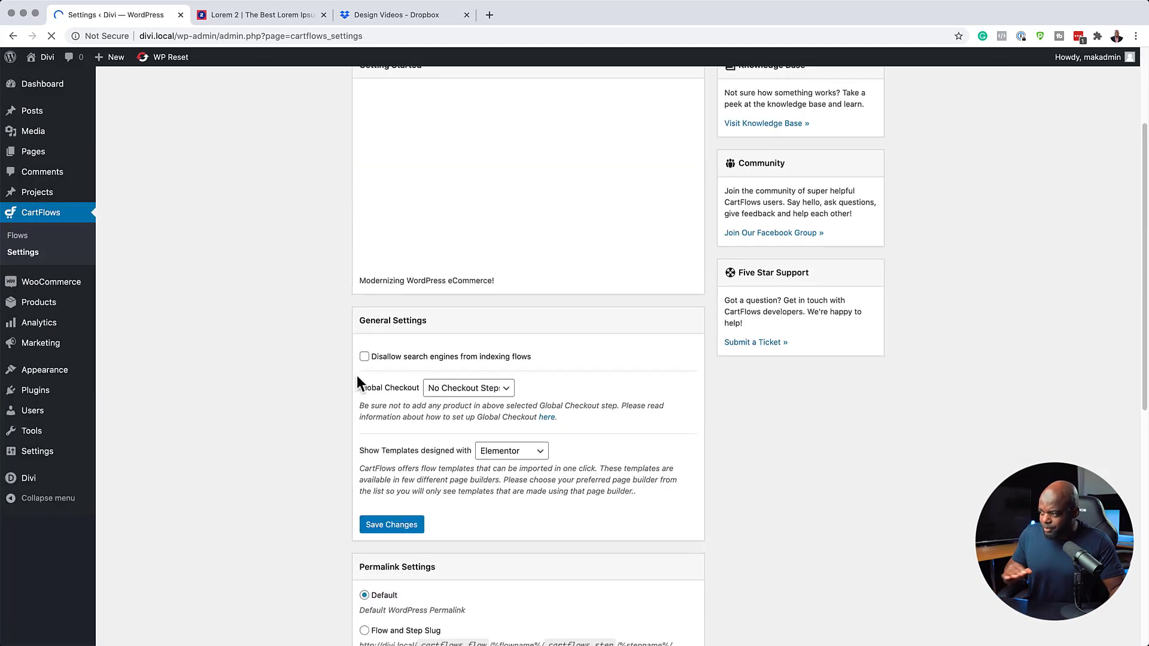
{"action": "left_click", "coordinate": [531, 455]}
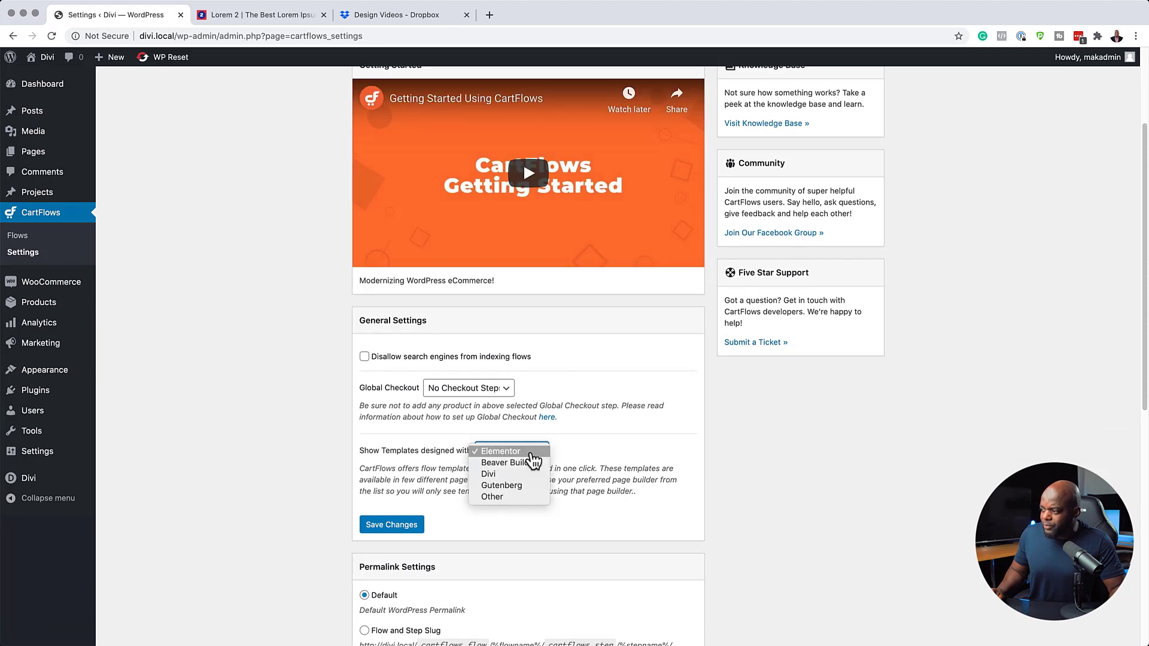
{"action": "left_click", "coordinate": [533, 474]}
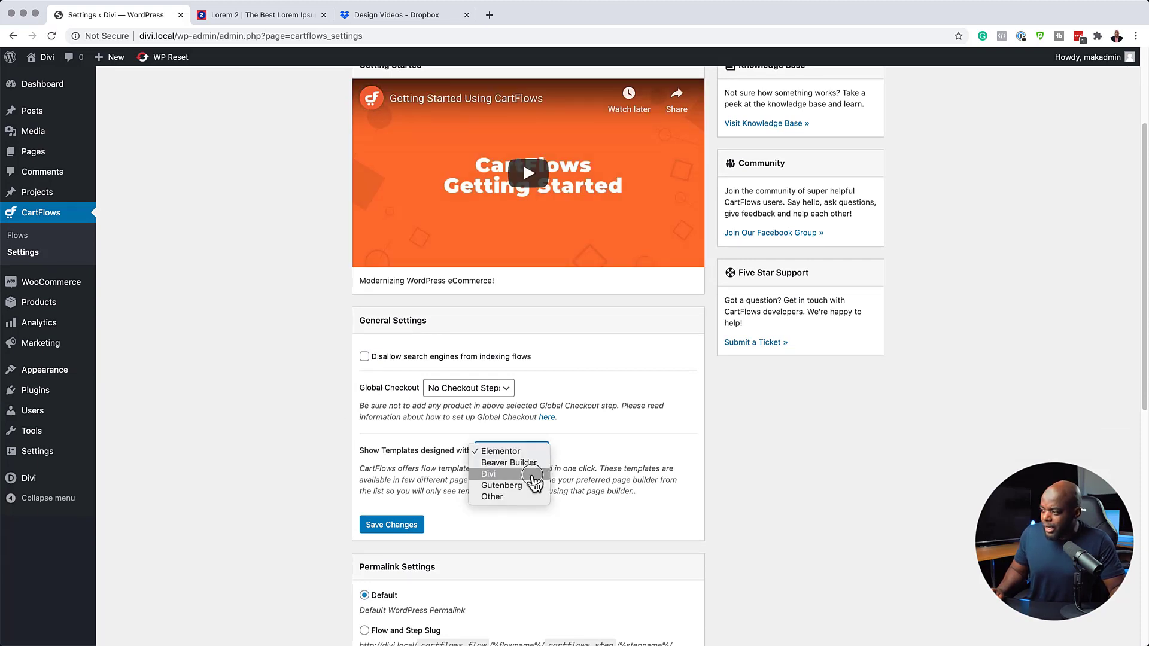
{"action": "left_click", "coordinate": [392, 526]}
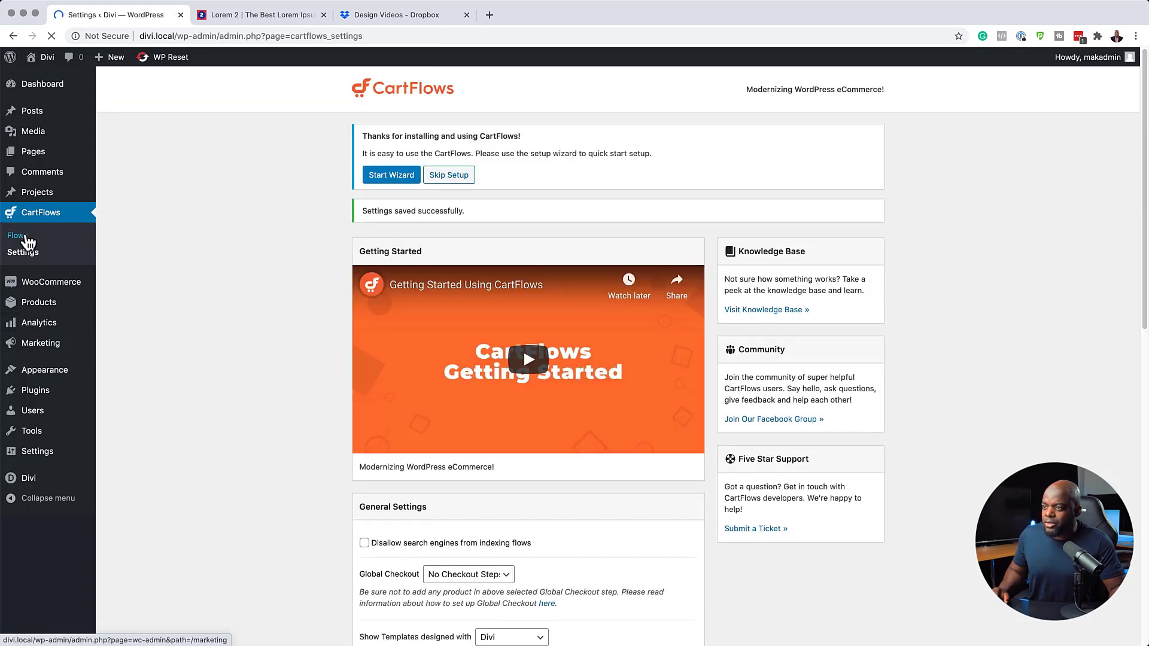
Skip the CartFlows setup wizard and create a new flow by importing the Evergreen Product 02 ready template
{"action": "left_click", "coordinate": [26, 237]}
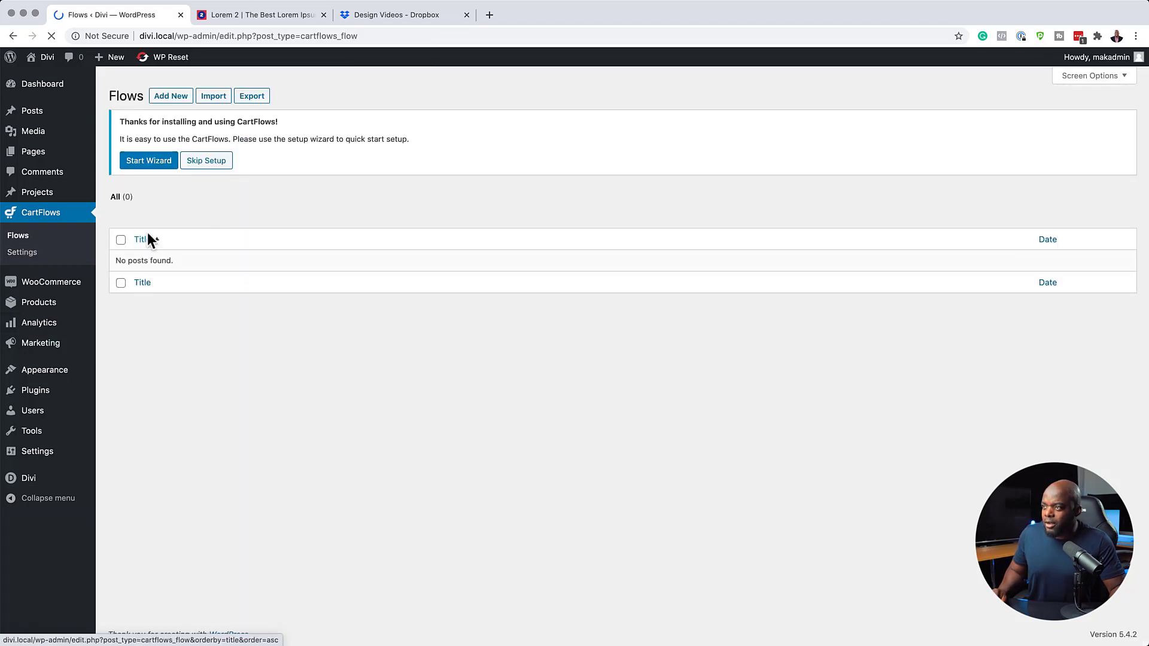
{"action": "left_click", "coordinate": [206, 161]}
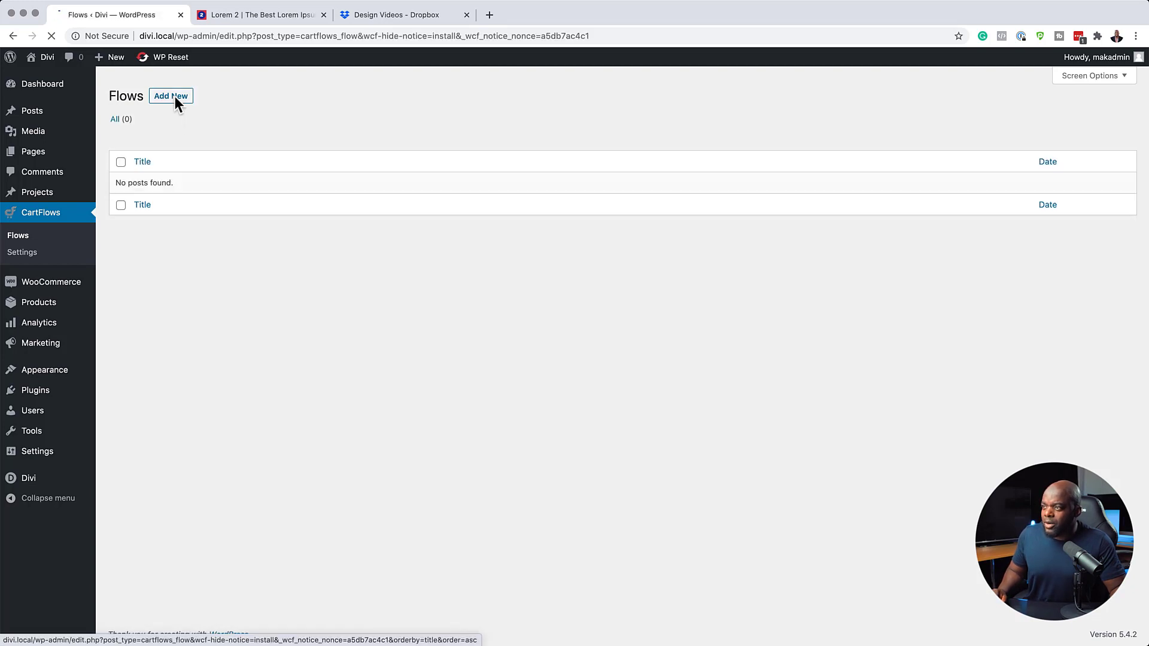
{"action": "left_click", "coordinate": [174, 96]}
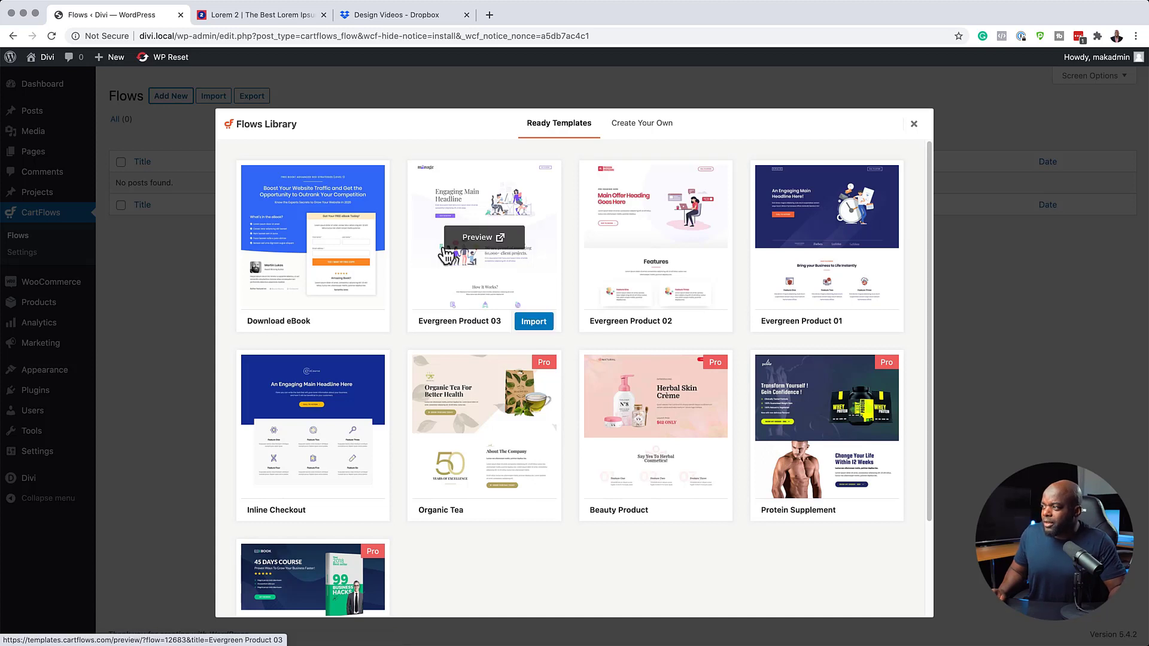
{"action": "mouse_move", "coordinate": [360, 244]}
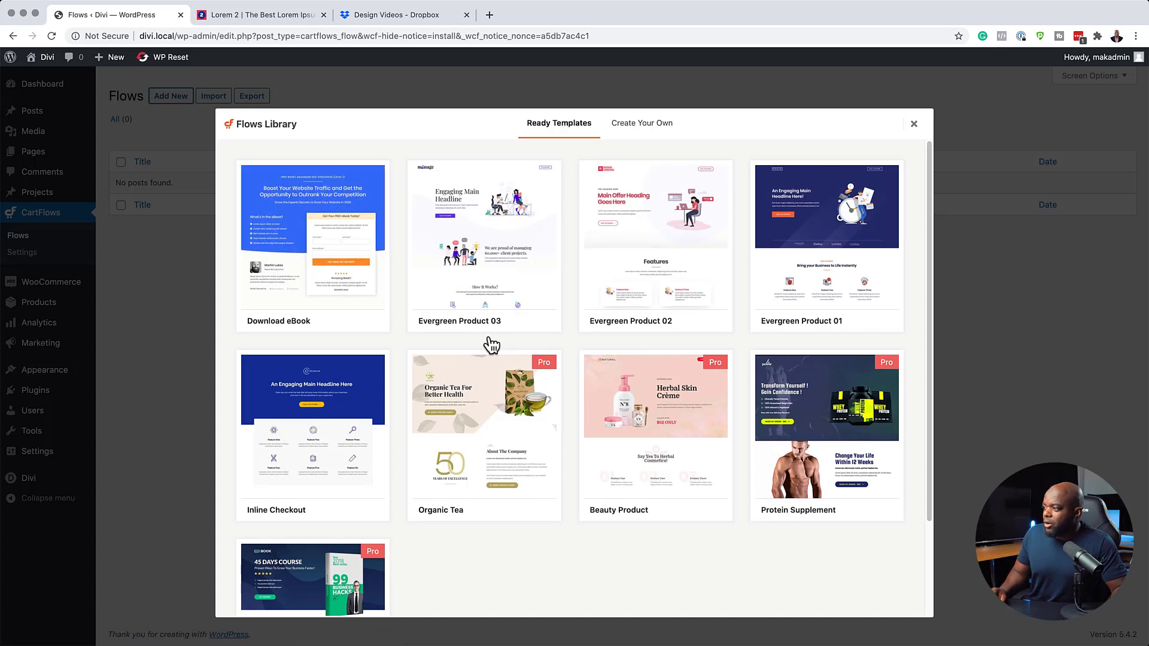
{"action": "mouse_move", "coordinate": [487, 306]}
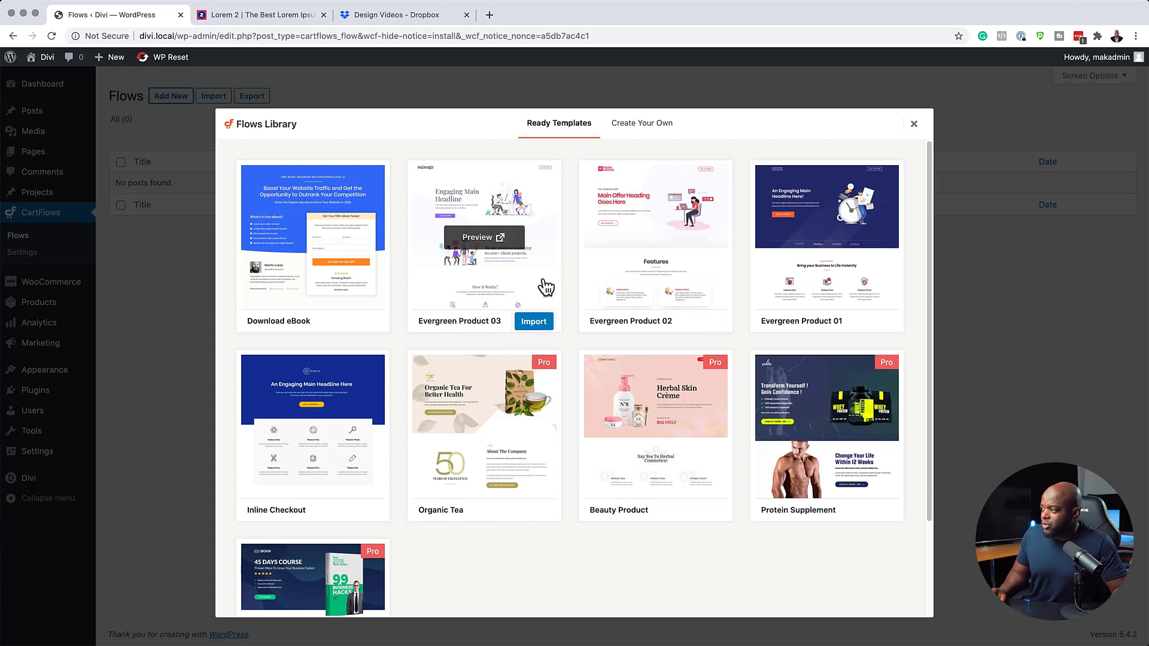
{"action": "mouse_move", "coordinate": [658, 270]}
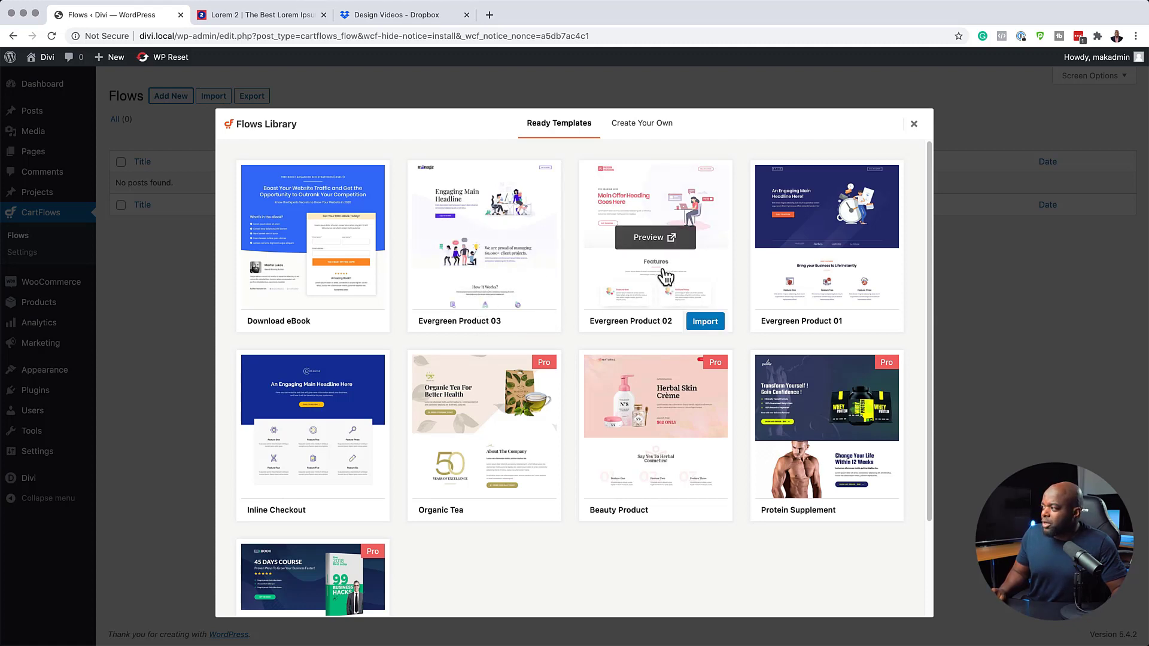
{"action": "left_click", "coordinate": [706, 323]}
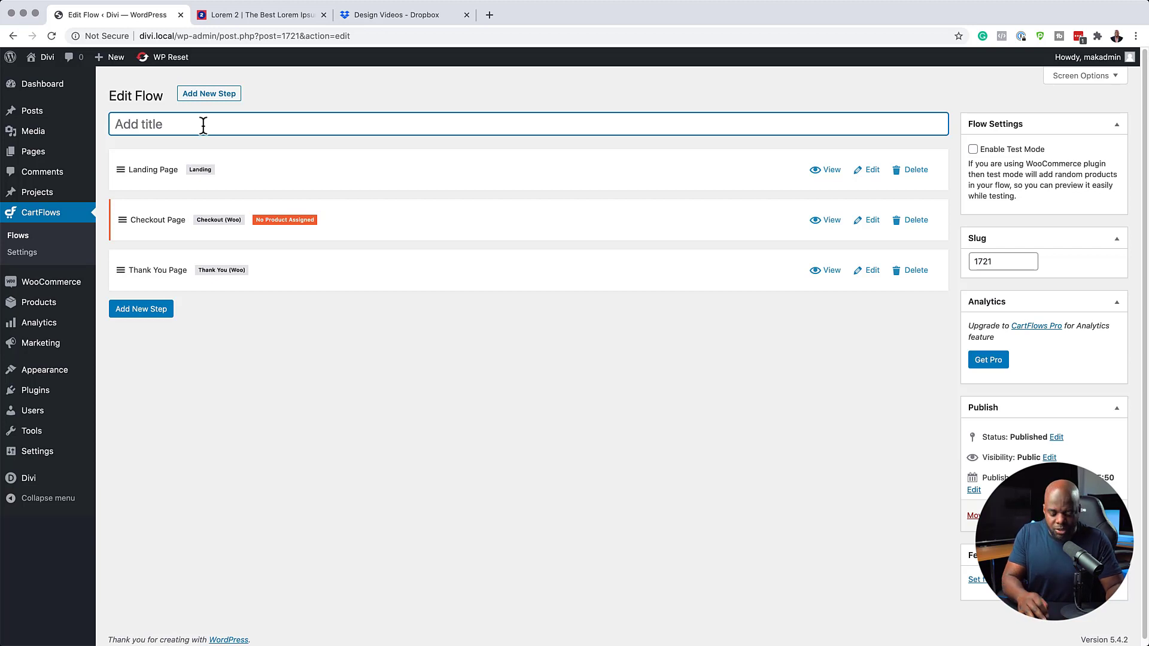
Title the flow "Global checkout" and delete its Landing Page step
{"action": "type", "text": "Global checkout"}
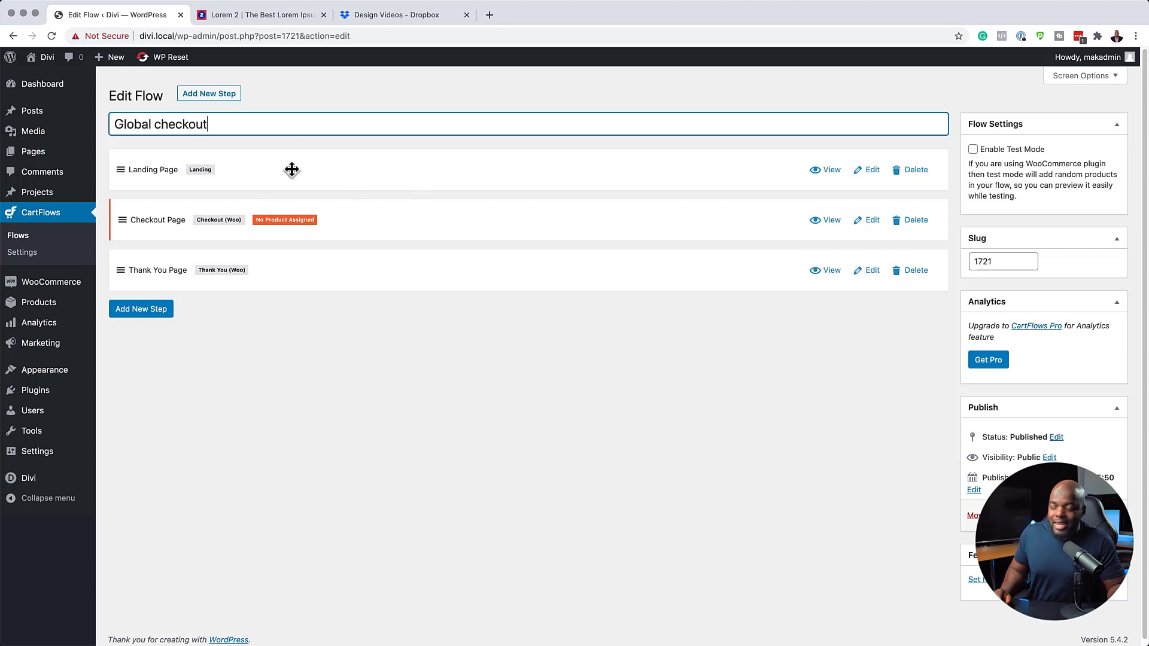
{"action": "left_click", "coordinate": [907, 170]}
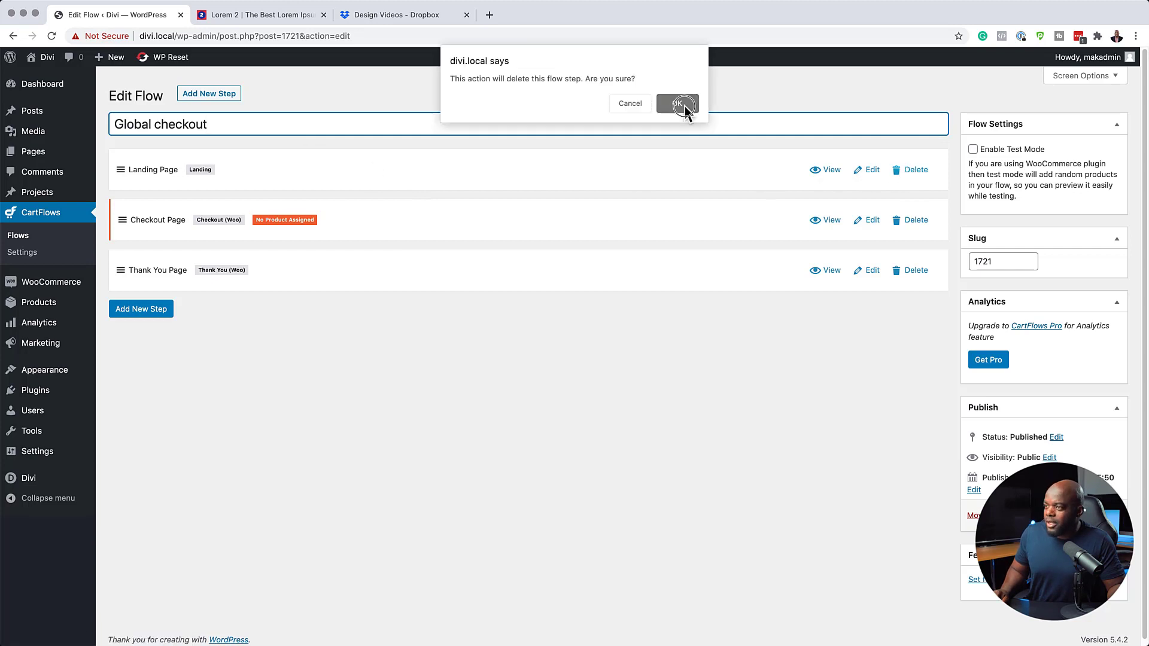
{"action": "left_click", "coordinate": [678, 104]}
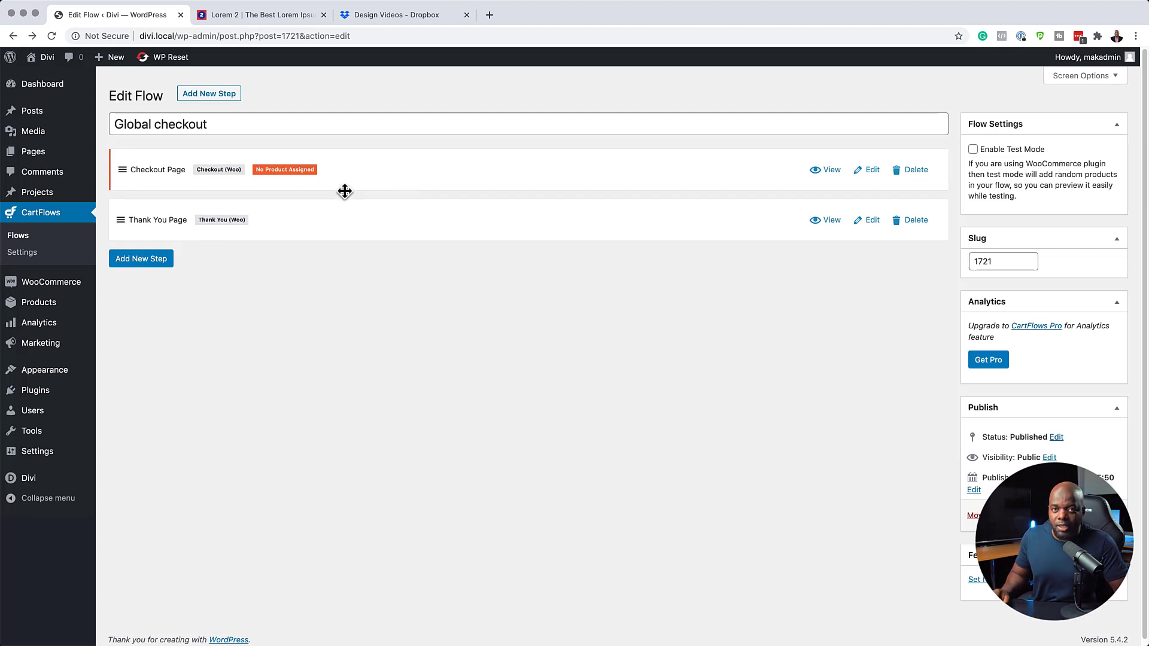
Enable the Divi Builder on the Steps post type in the Divi theme options and save the changes
{"action": "mouse_move", "coordinate": [46, 477]}
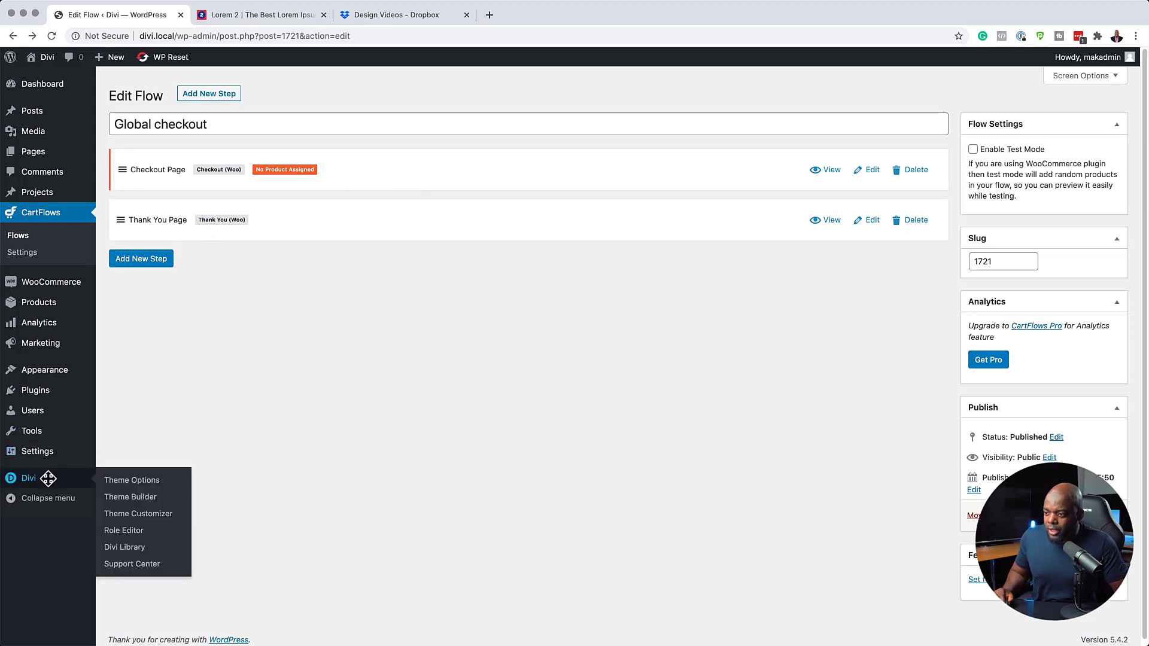
{"action": "left_click", "coordinate": [147, 485]}
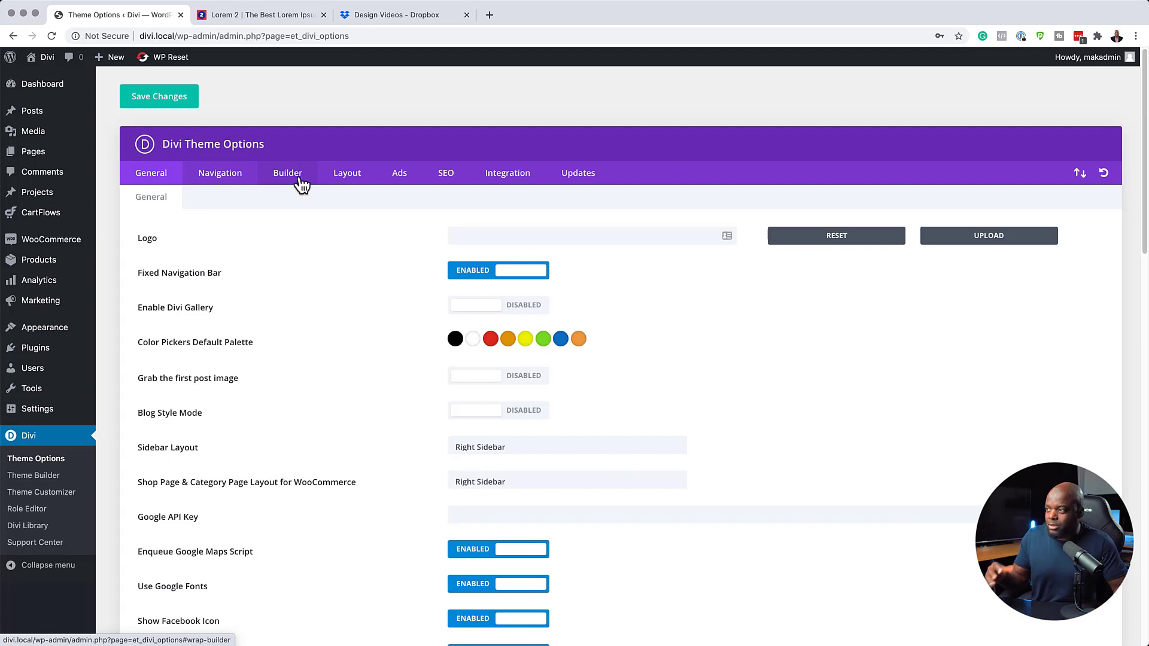
{"action": "left_click", "coordinate": [288, 173]}
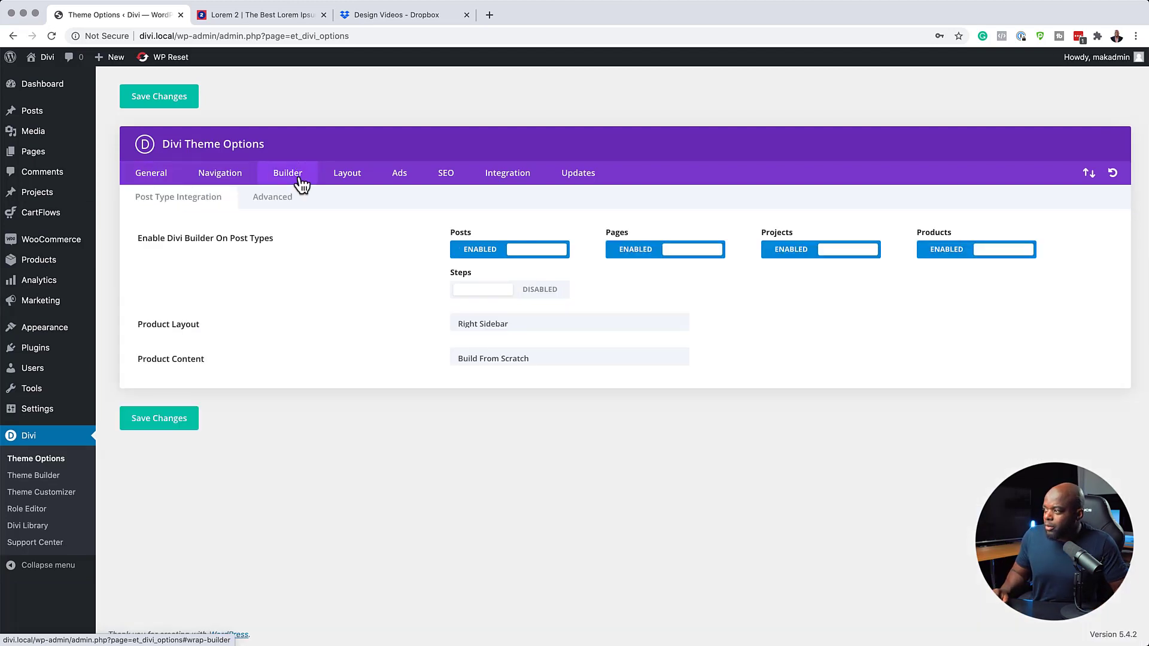
{"action": "left_click", "coordinate": [548, 291]}
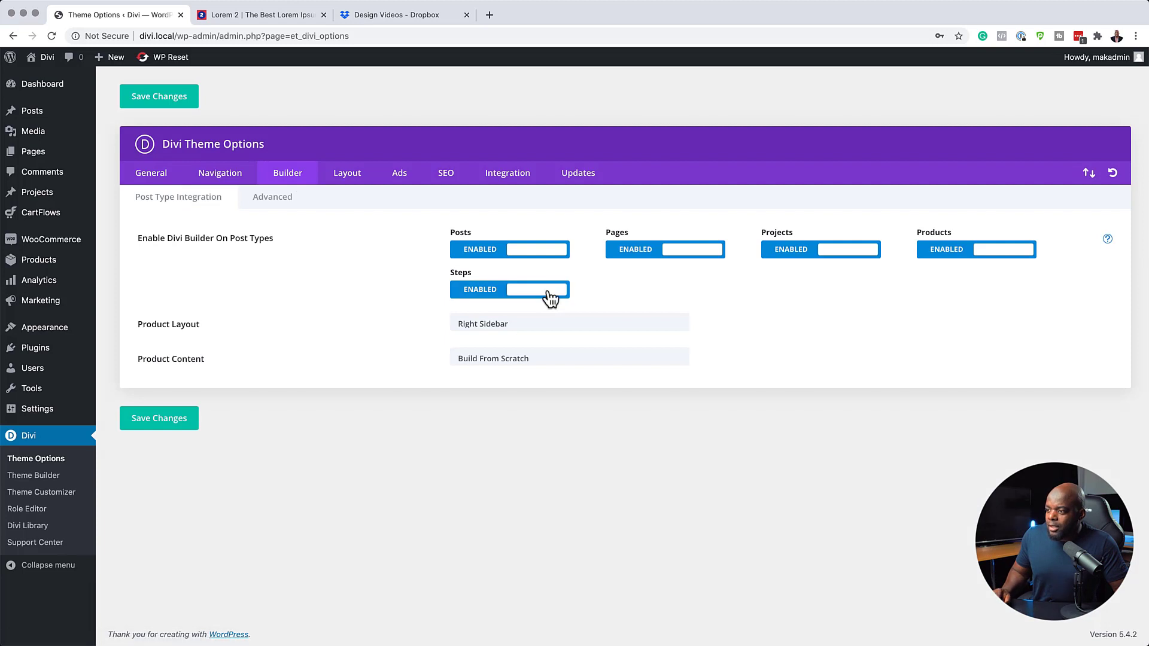
{"action": "left_click", "coordinate": [170, 424]}
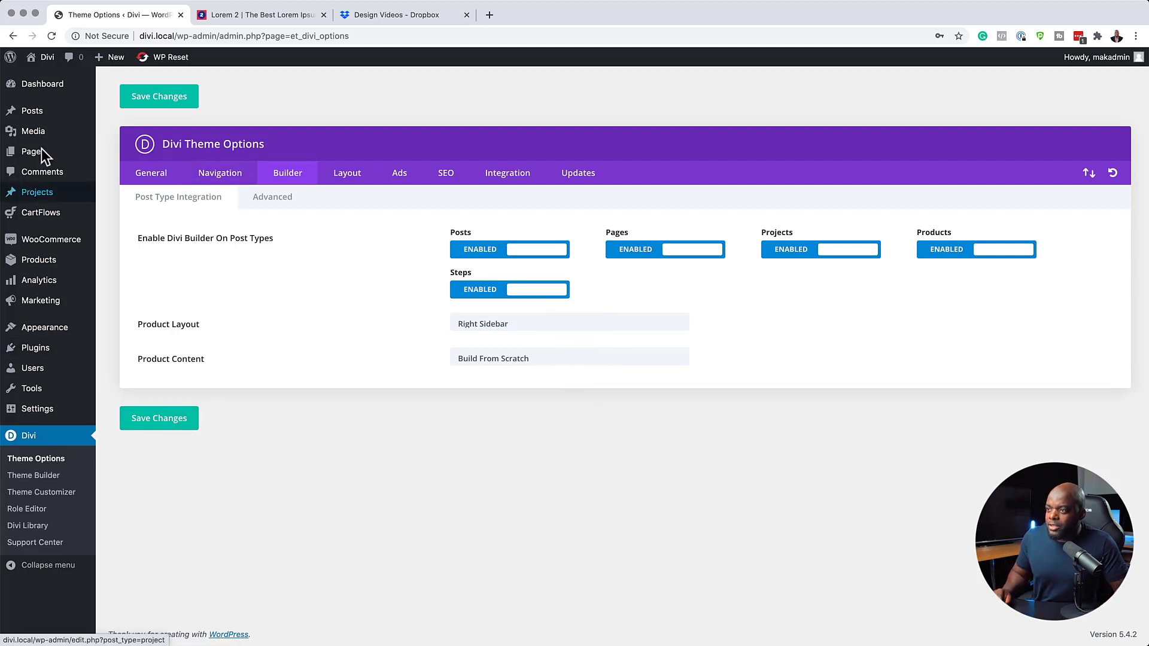
Open the Global checkout flow in CartFlows for editing
{"action": "mouse_move", "coordinate": [46, 214]}
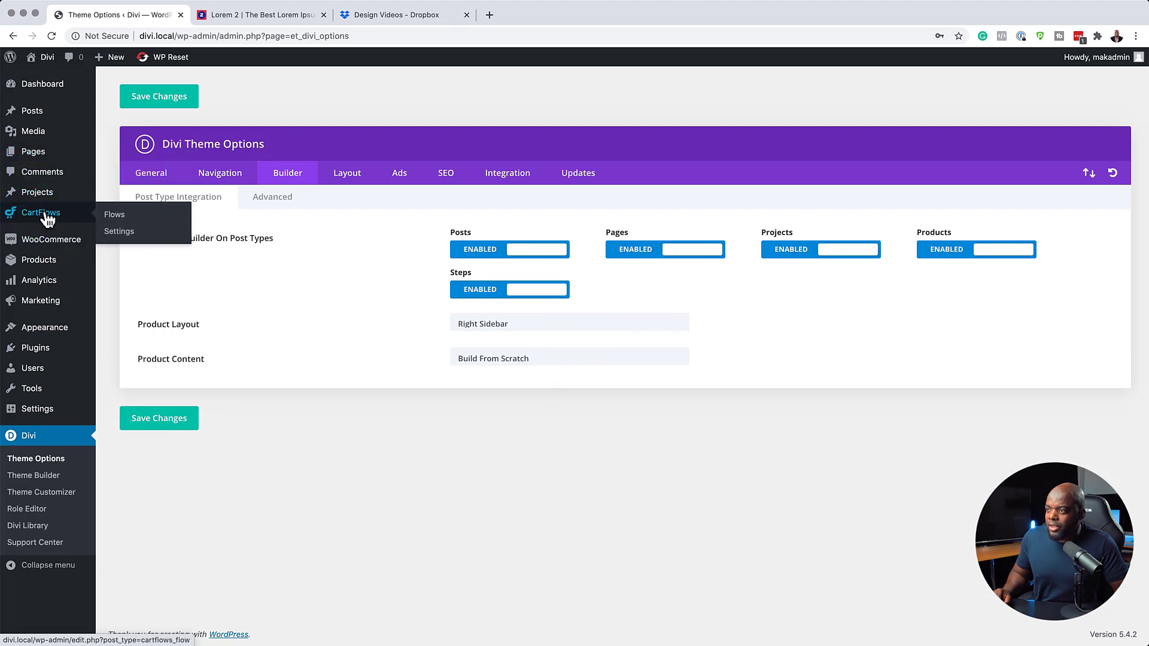
{"action": "left_click", "coordinate": [114, 215]}
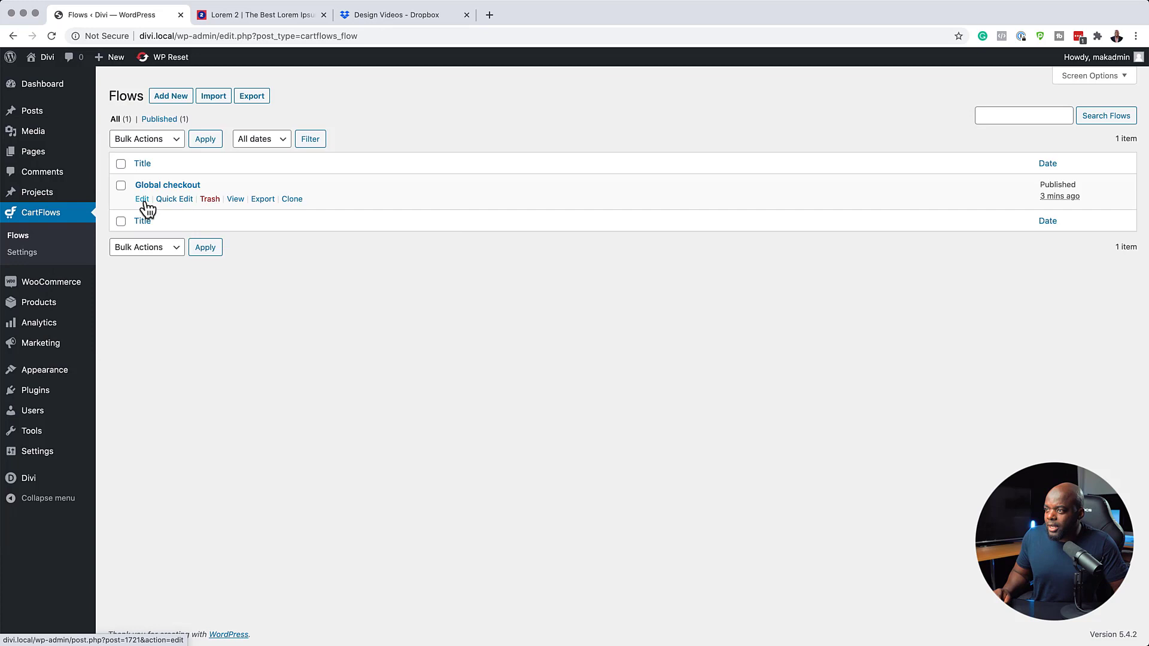
{"action": "left_click", "coordinate": [144, 201]}
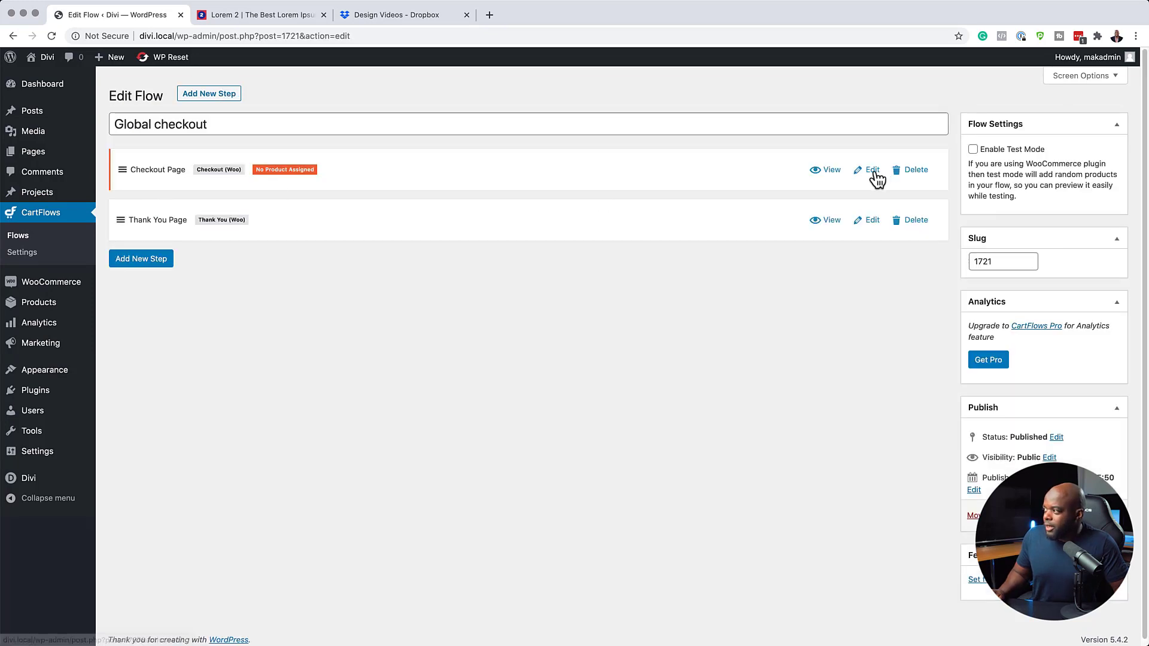
Open the flow's Checkout Page step, look over its Select Product and Order Bump settings, and edit it with the Divi Builder
{"action": "left_click", "coordinate": [871, 172]}
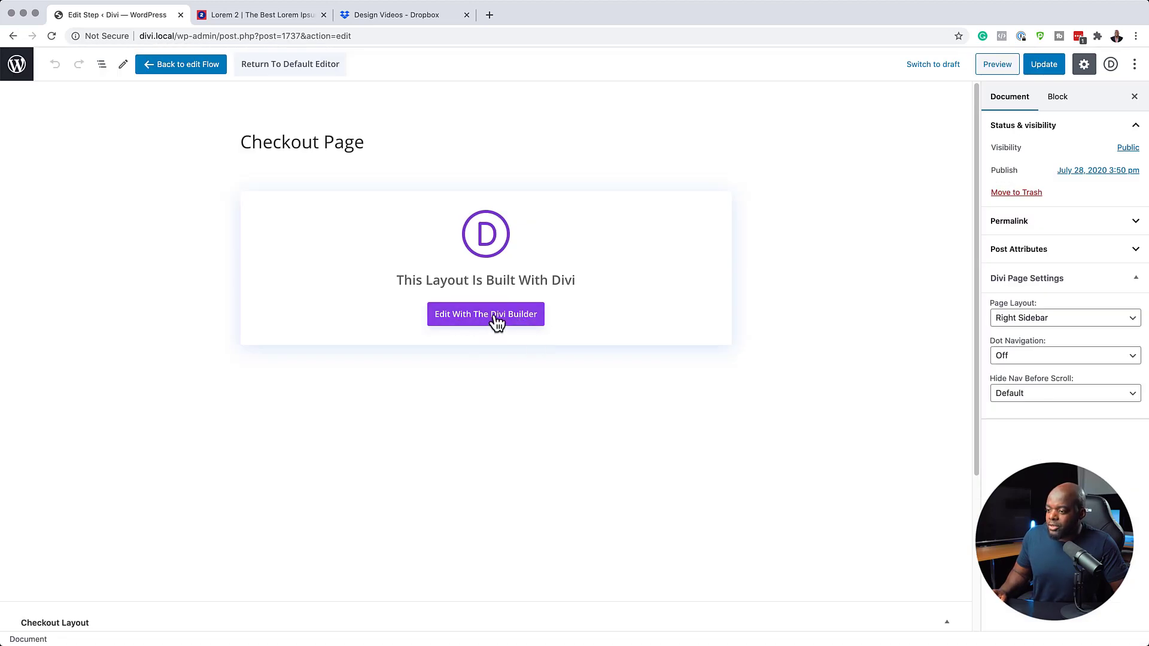
{"action": "scroll", "coordinate": [558, 372], "scroll_direction": "down", "scroll_amount": 5}
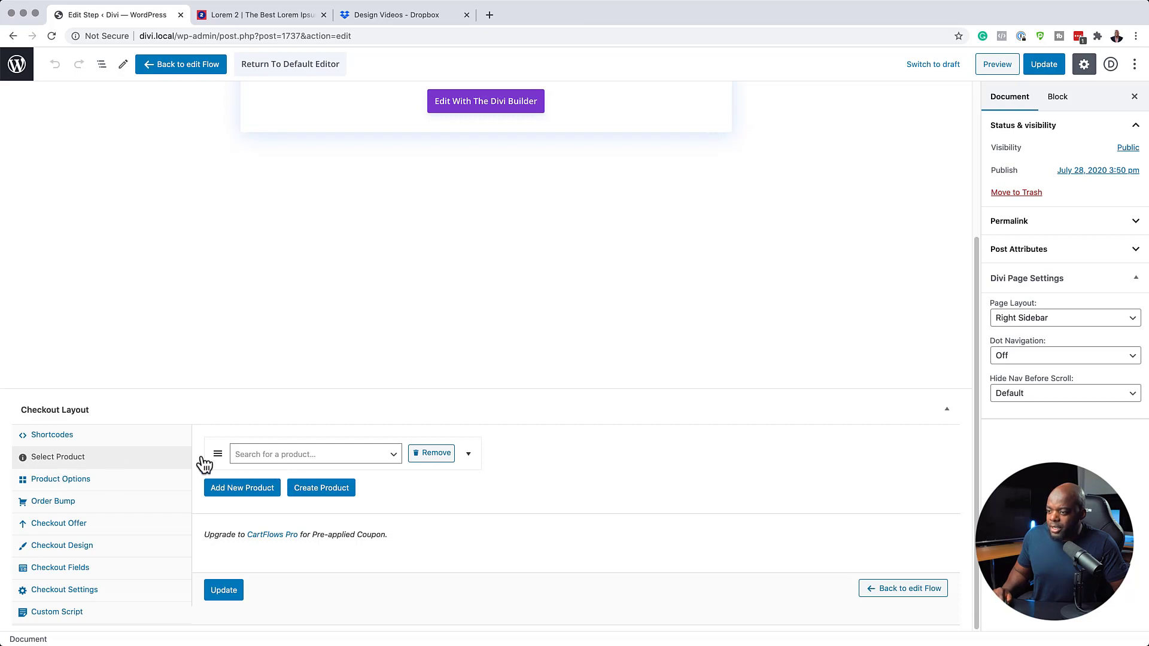
{"action": "left_click", "coordinate": [94, 507]}
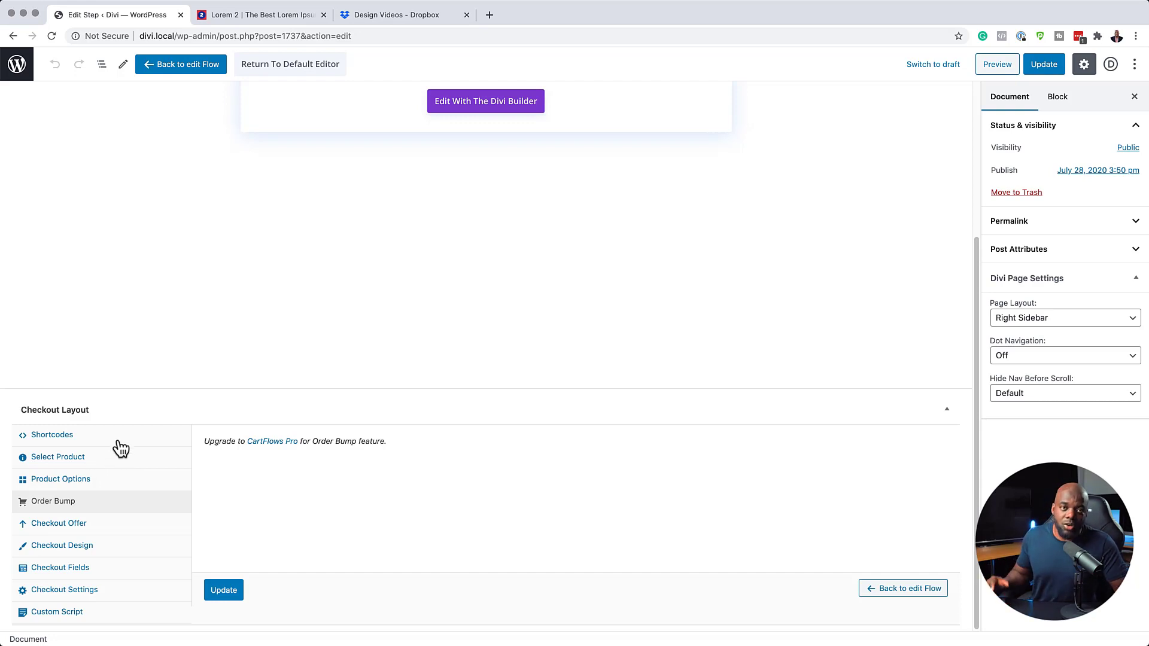
{"action": "scroll", "coordinate": [473, 389], "scroll_direction": "up", "scroll_amount": 5}
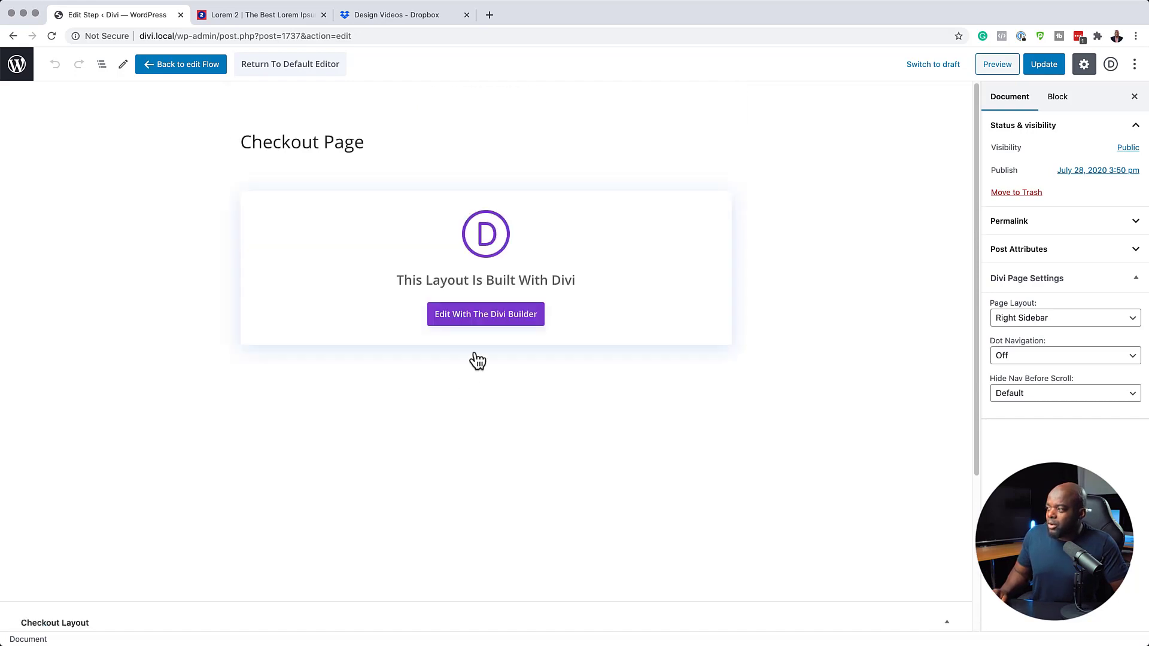
{"action": "left_click", "coordinate": [484, 321]}
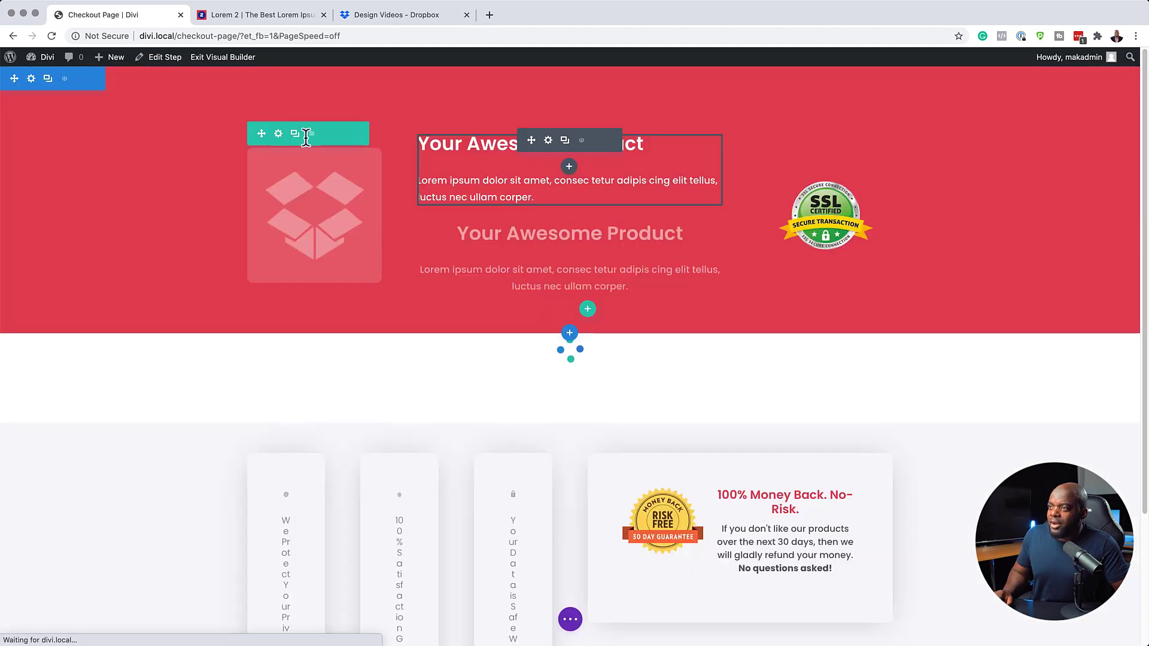
Set the background colour of the checkout page's header section to black and exit the Visual Builder
{"action": "left_click", "coordinate": [33, 87]}
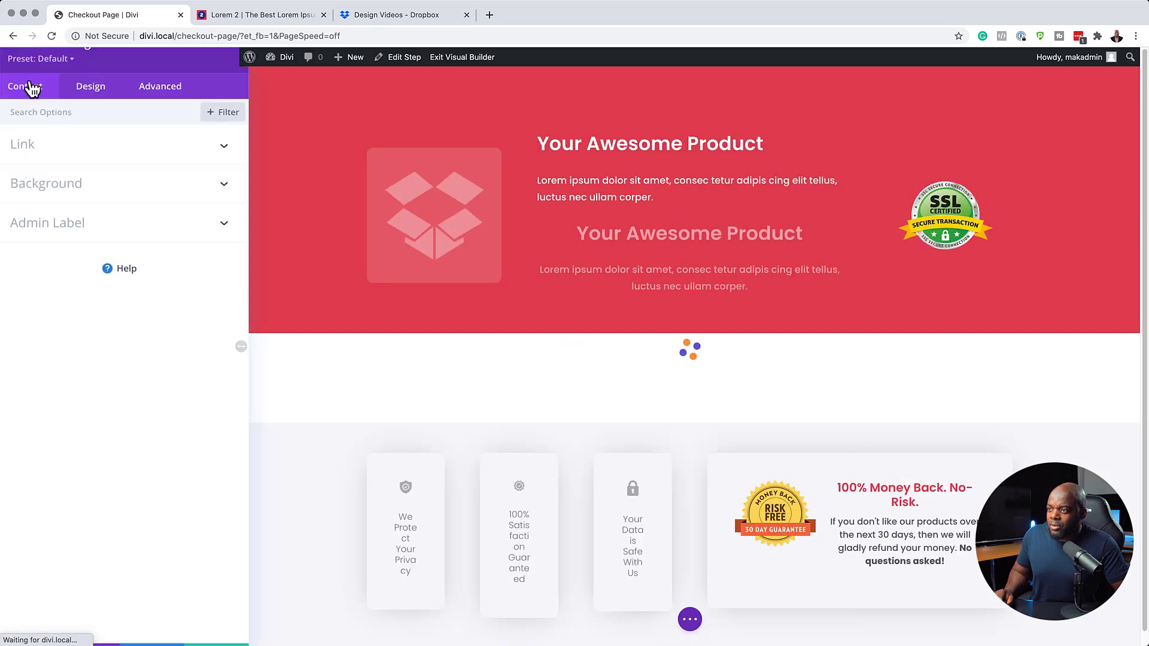
{"action": "left_click", "coordinate": [75, 200]}
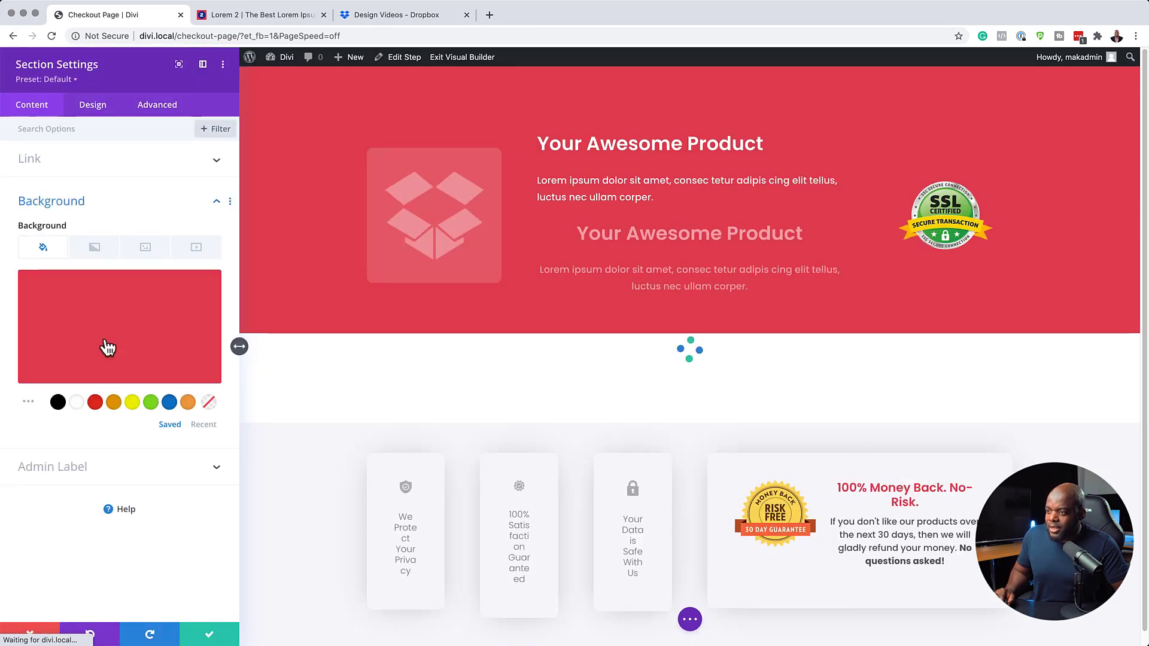
{"action": "left_click", "coordinate": [59, 404]}
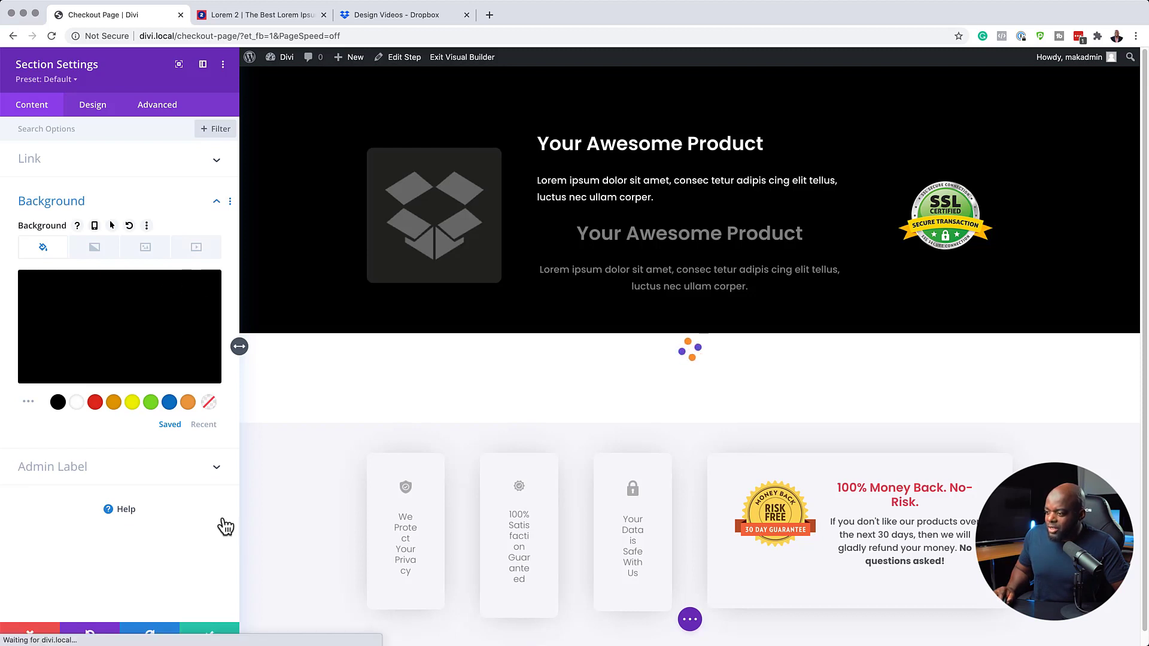
{"action": "left_click", "coordinate": [214, 632]}
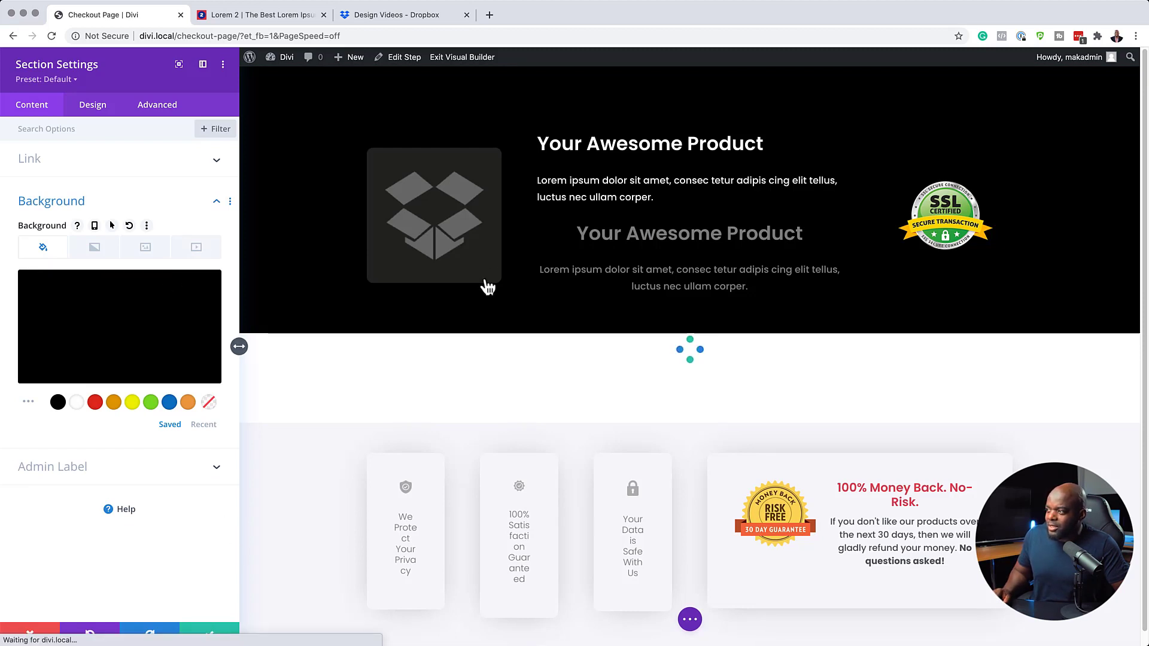
{"action": "mouse_move", "coordinate": [319, 174]}
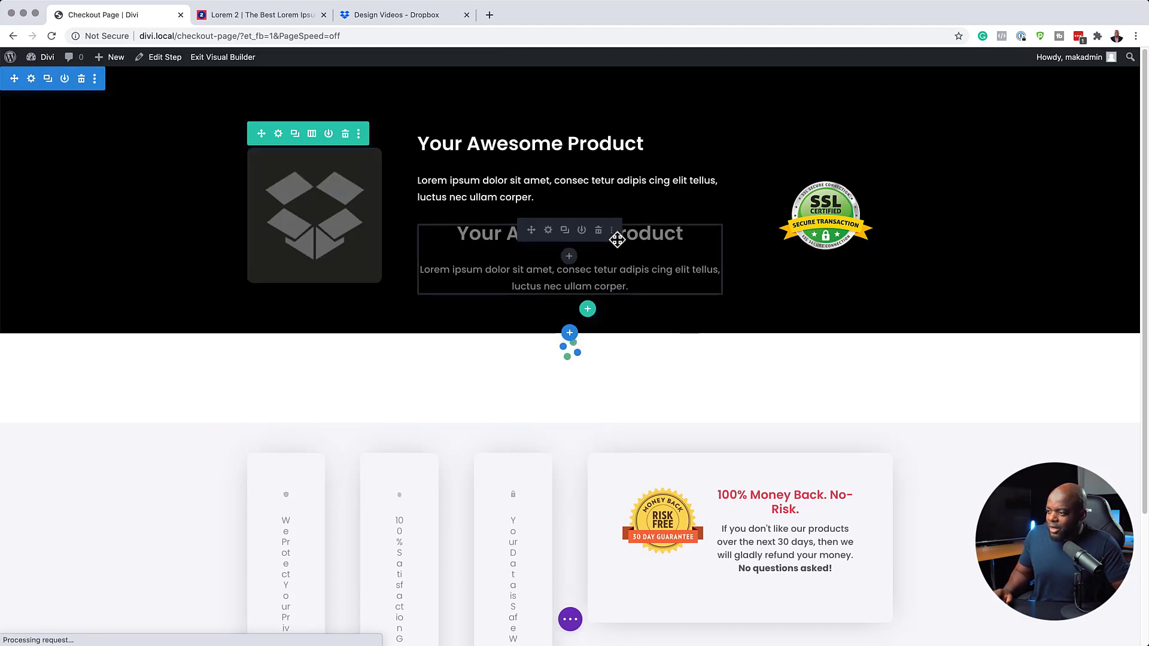
{"action": "scroll", "coordinate": [211, 376], "scroll_direction": "down", "scroll_amount": 2}
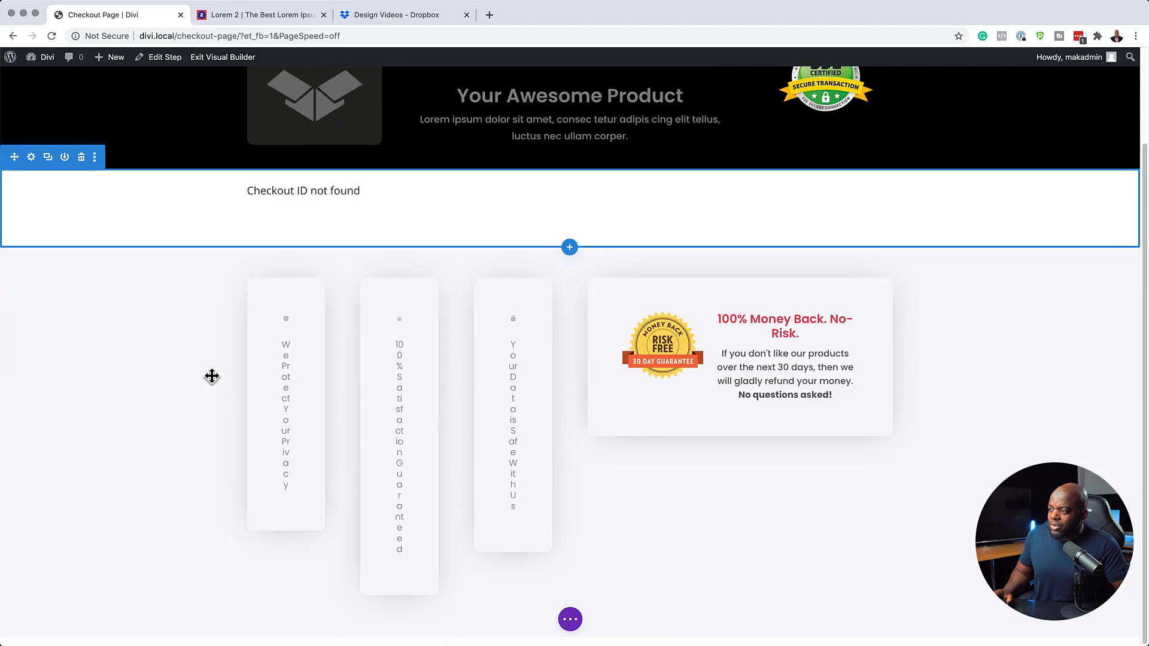
{"action": "scroll", "coordinate": [212, 375], "scroll_direction": "up", "scroll_amount": 2}
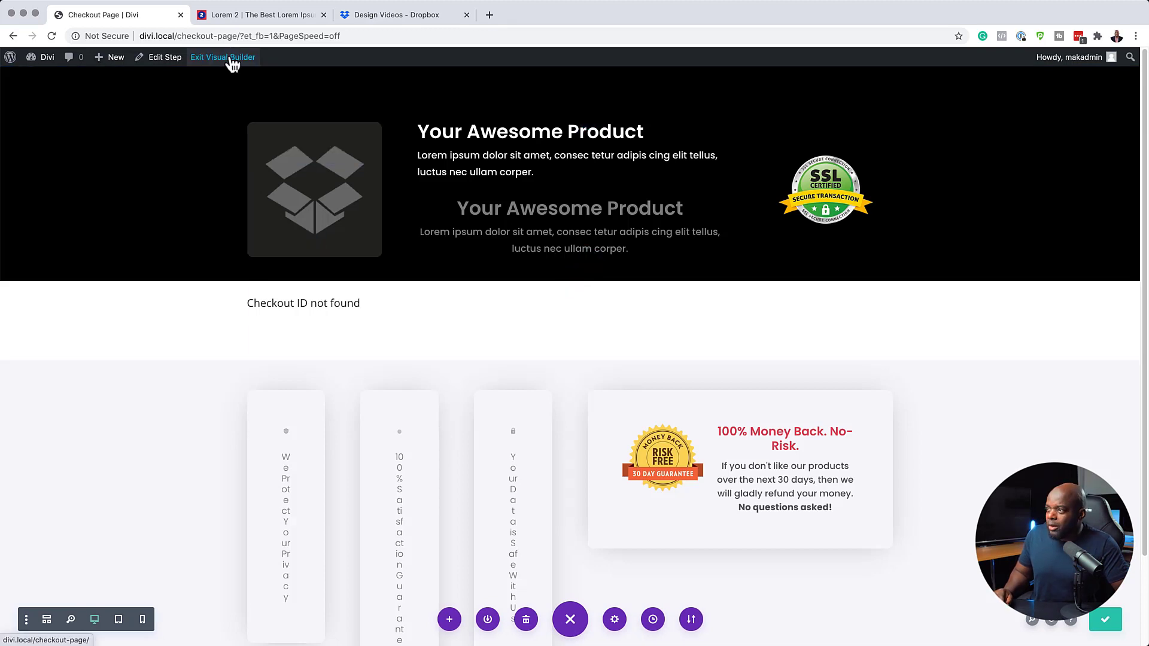
{"action": "left_click", "coordinate": [232, 60]}
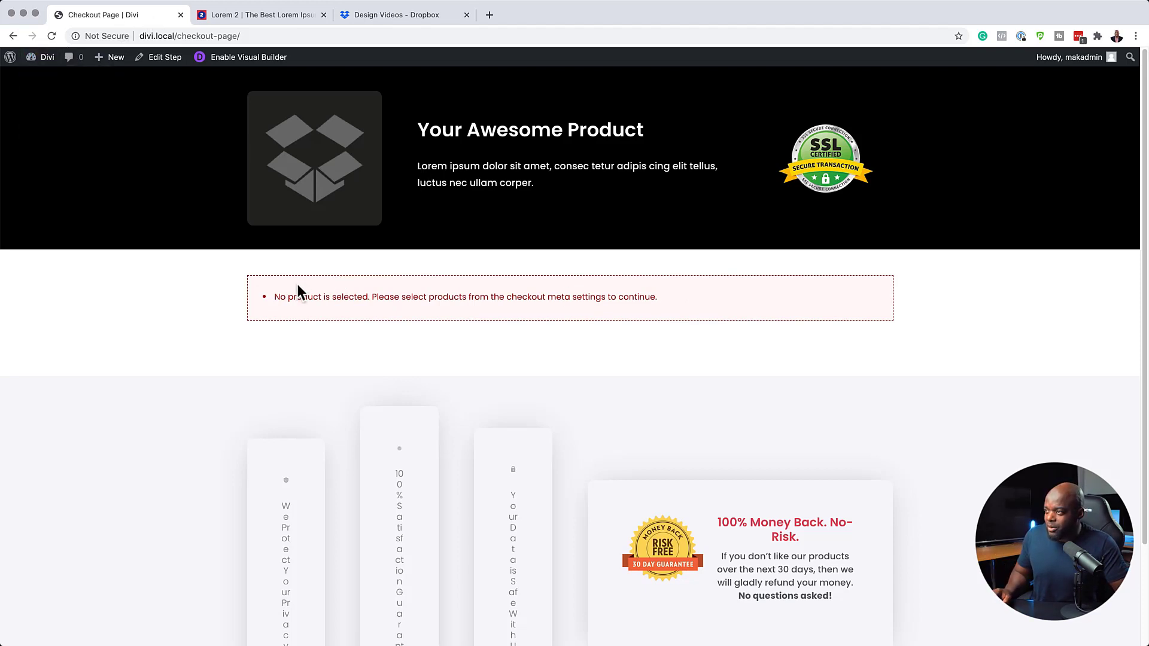
Set Global Checkout to Checkout Page (#1737) in the CartFlows general settings and save the changes
{"action": "left_click", "coordinate": [164, 58]}
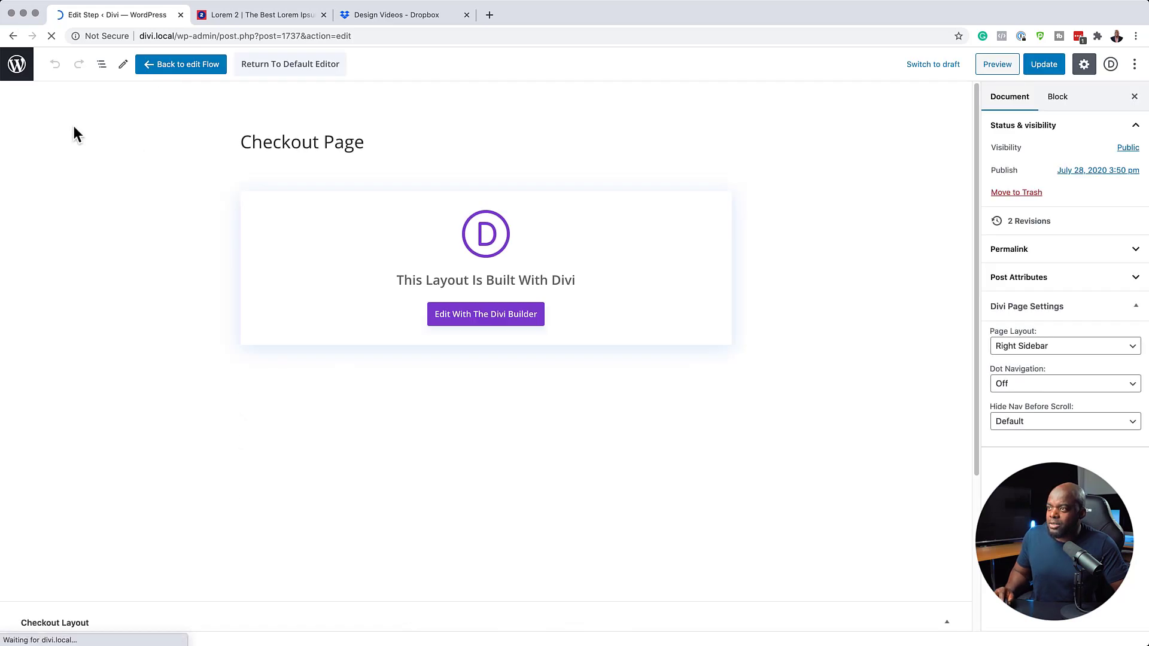
{"action": "left_click", "coordinate": [196, 68]}
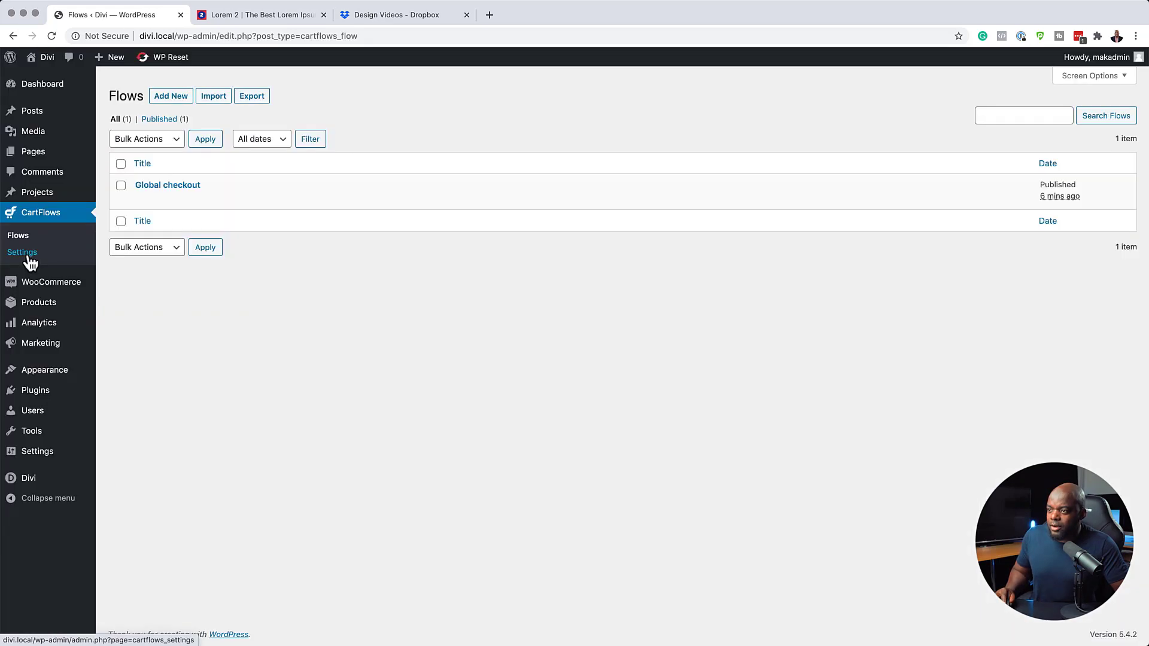
{"action": "left_click", "coordinate": [28, 256]}
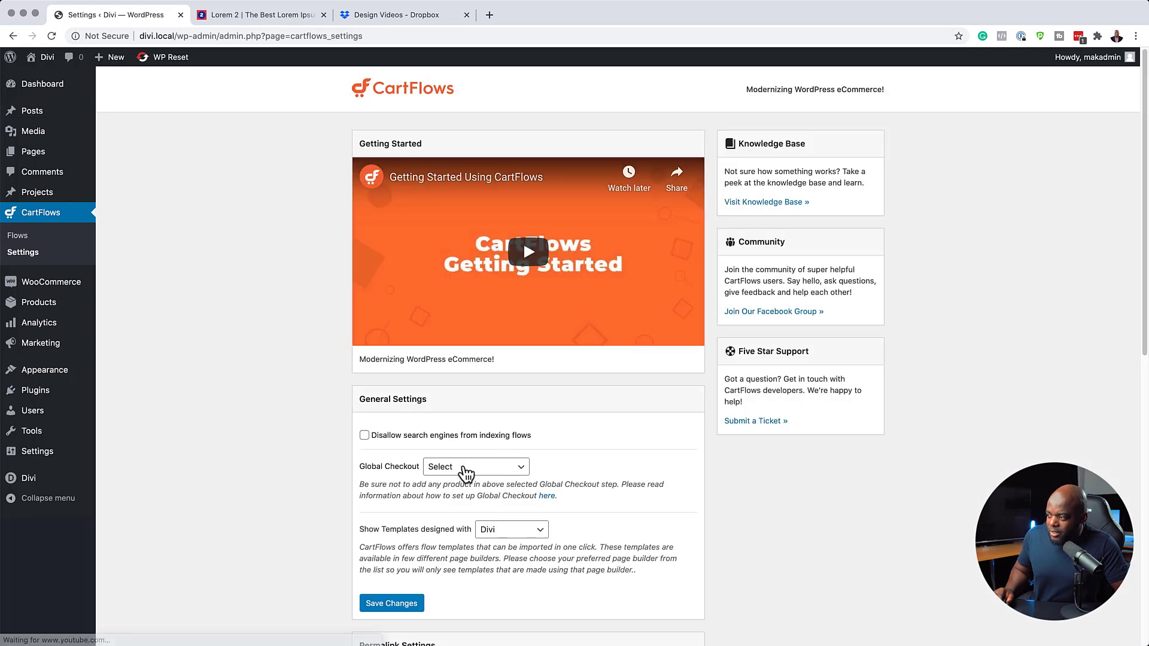
{"action": "left_click", "coordinate": [470, 472]}
{"action": "left_click", "coordinate": [519, 478]}
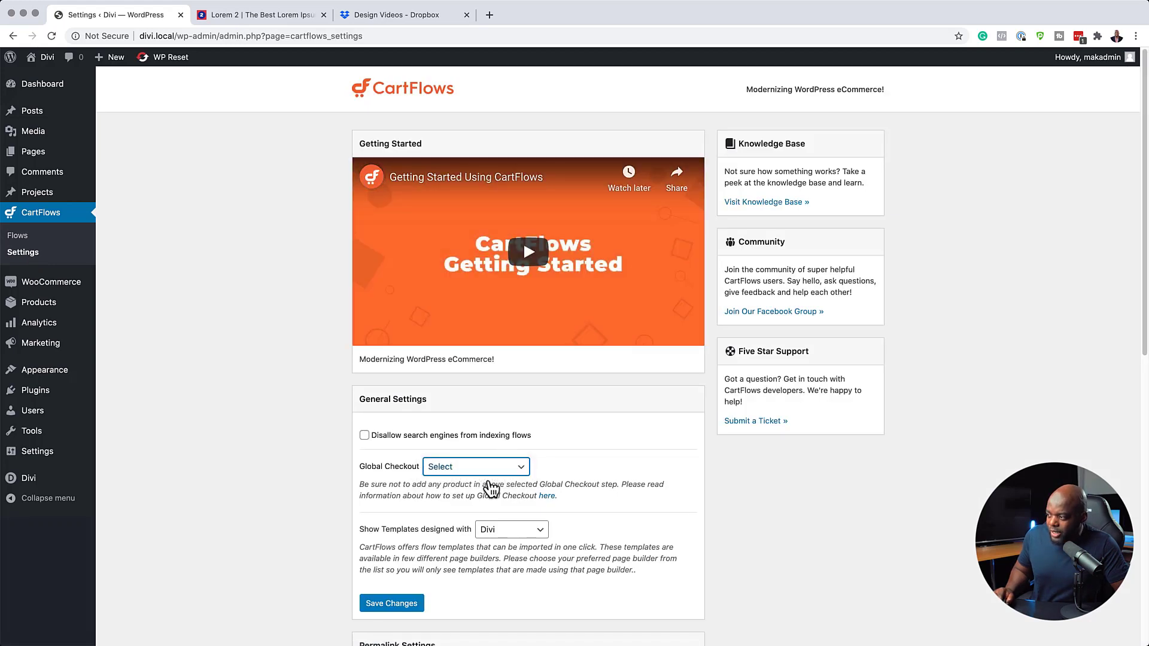
{"action": "left_click", "coordinate": [406, 604]}
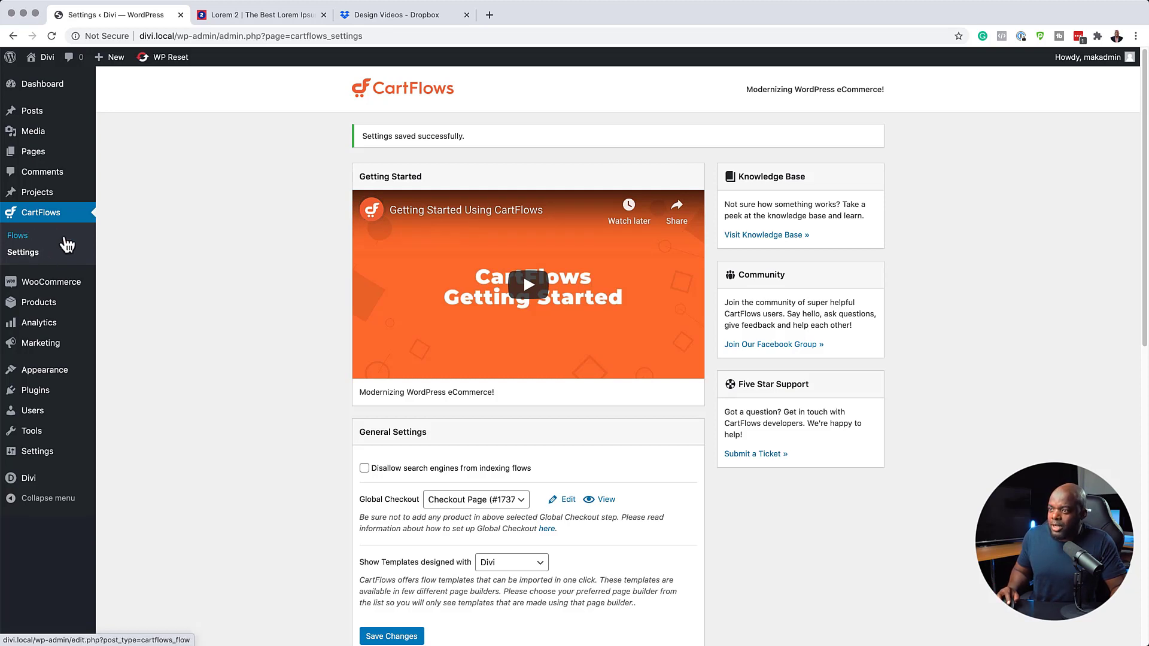
View the live Global checkout flow, and open its Thank You Page step in the Divi Builder
{"action": "left_click", "coordinate": [24, 239]}
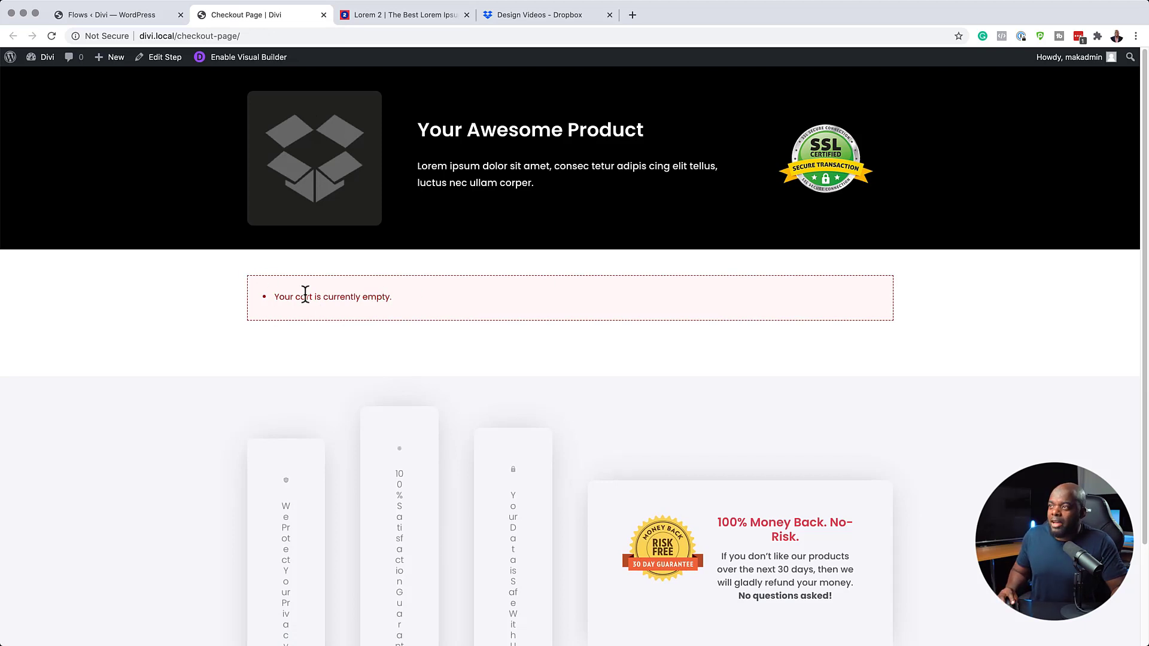
{"action": "left_click", "coordinate": [138, 13]}
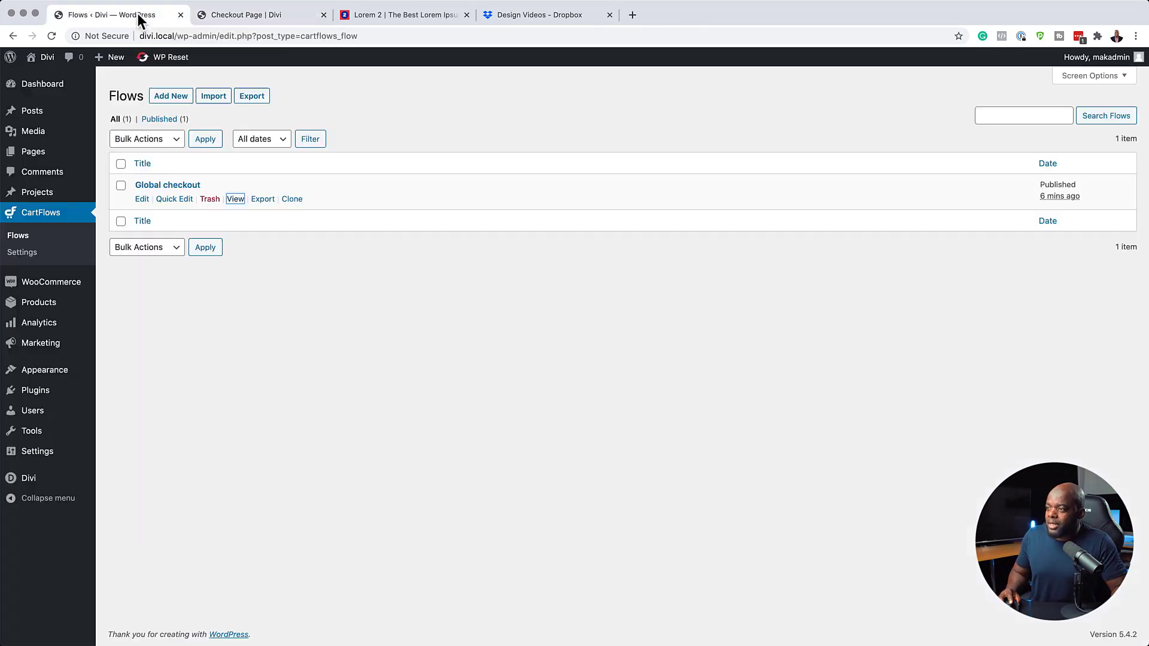
{"action": "left_click", "coordinate": [193, 185]}
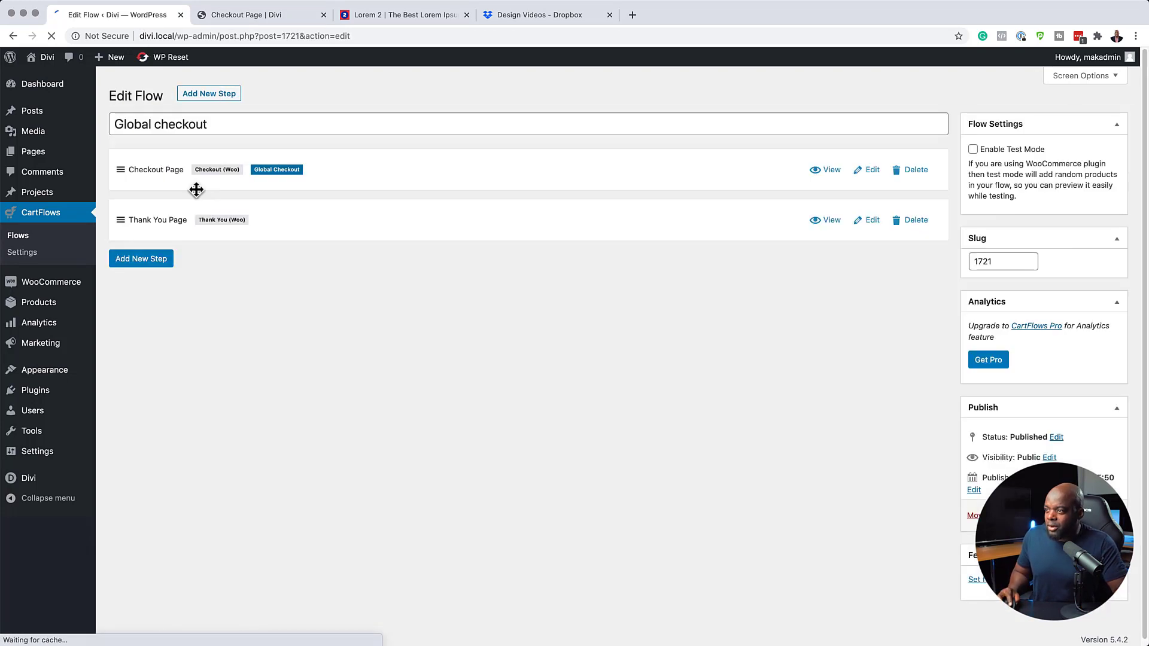
{"action": "left_click", "coordinate": [872, 221]}
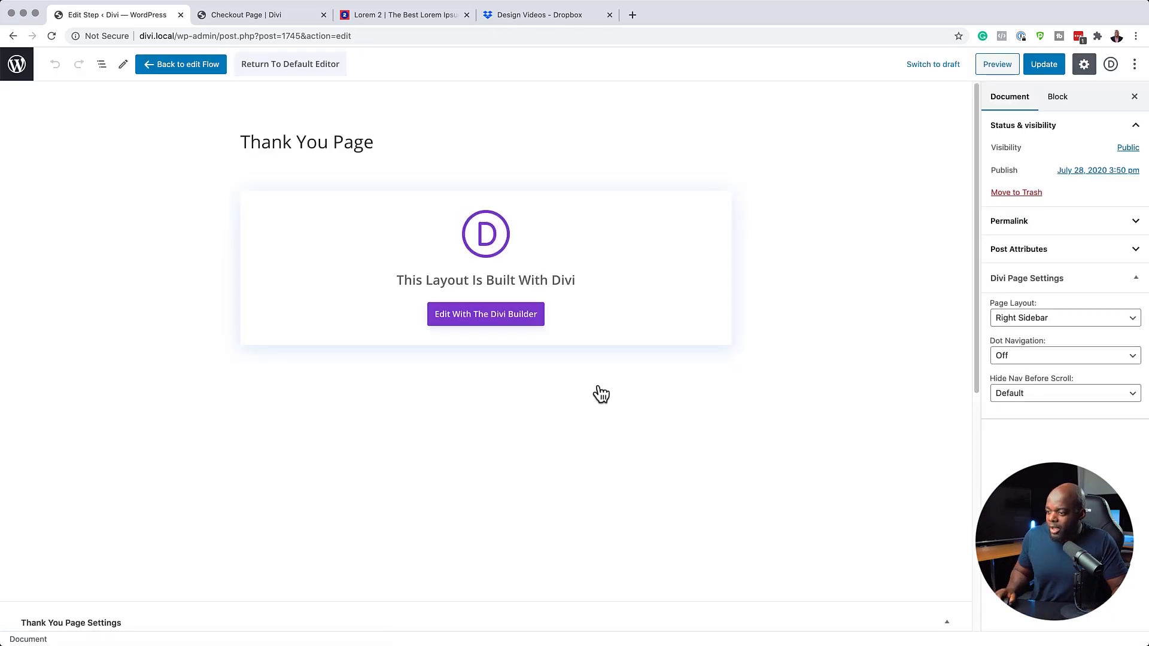
{"action": "scroll", "coordinate": [622, 395], "scroll_direction": "down", "scroll_amount": 7}
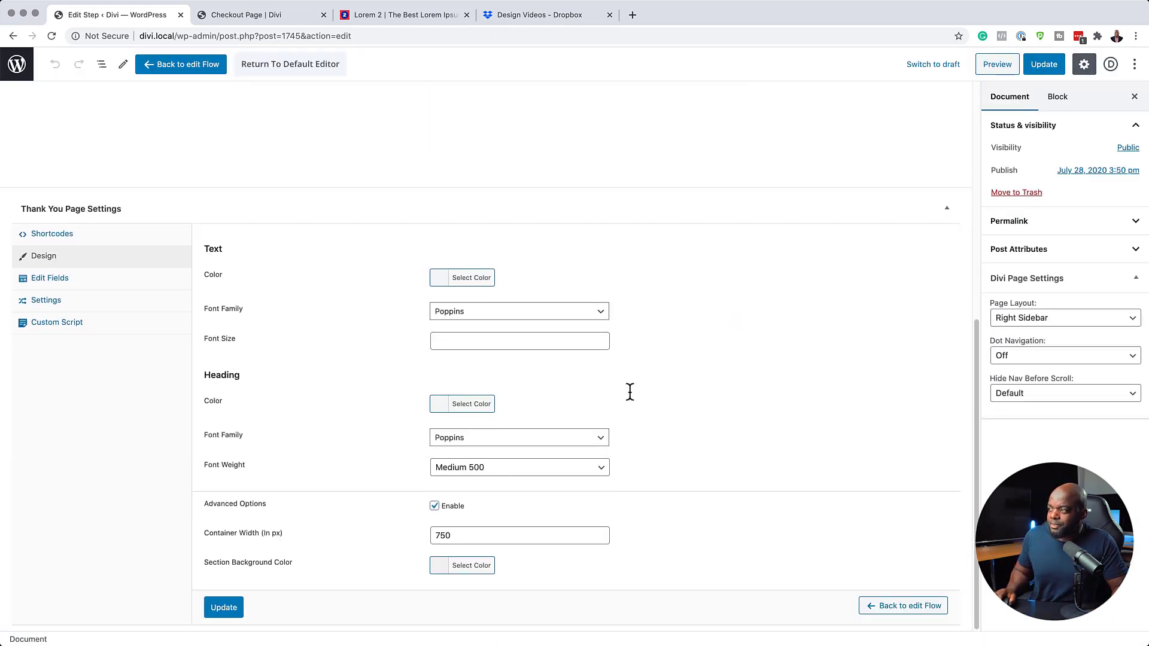
{"action": "scroll", "coordinate": [629, 392], "scroll_direction": "up", "scroll_amount": 7}
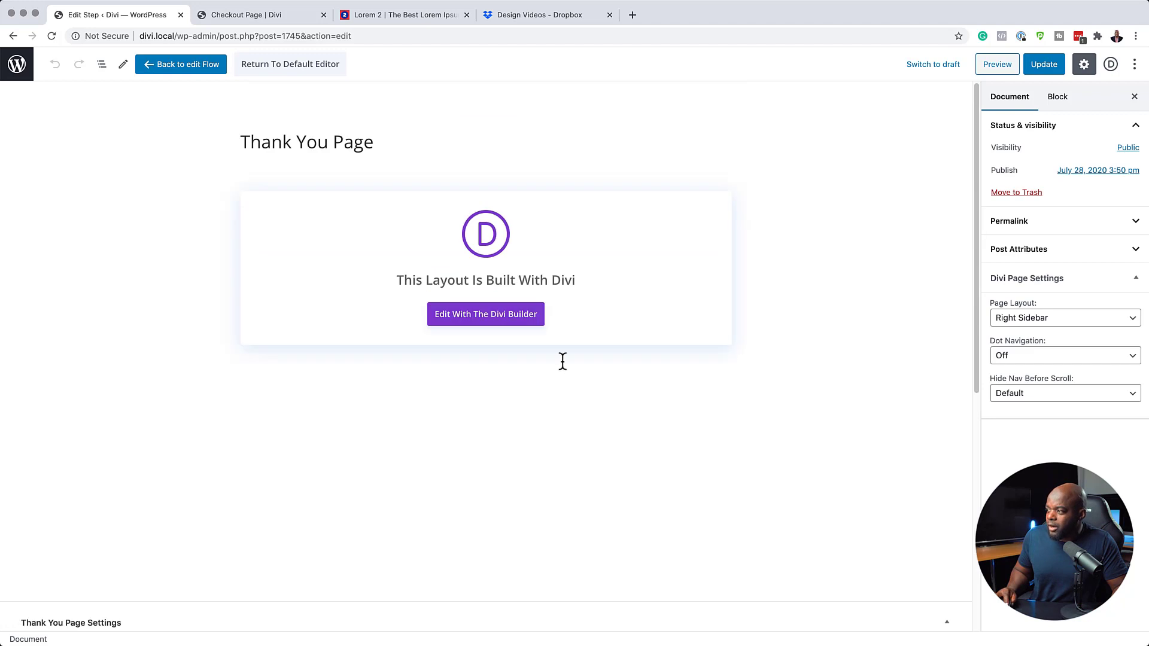
{"action": "left_click", "coordinate": [497, 316]}
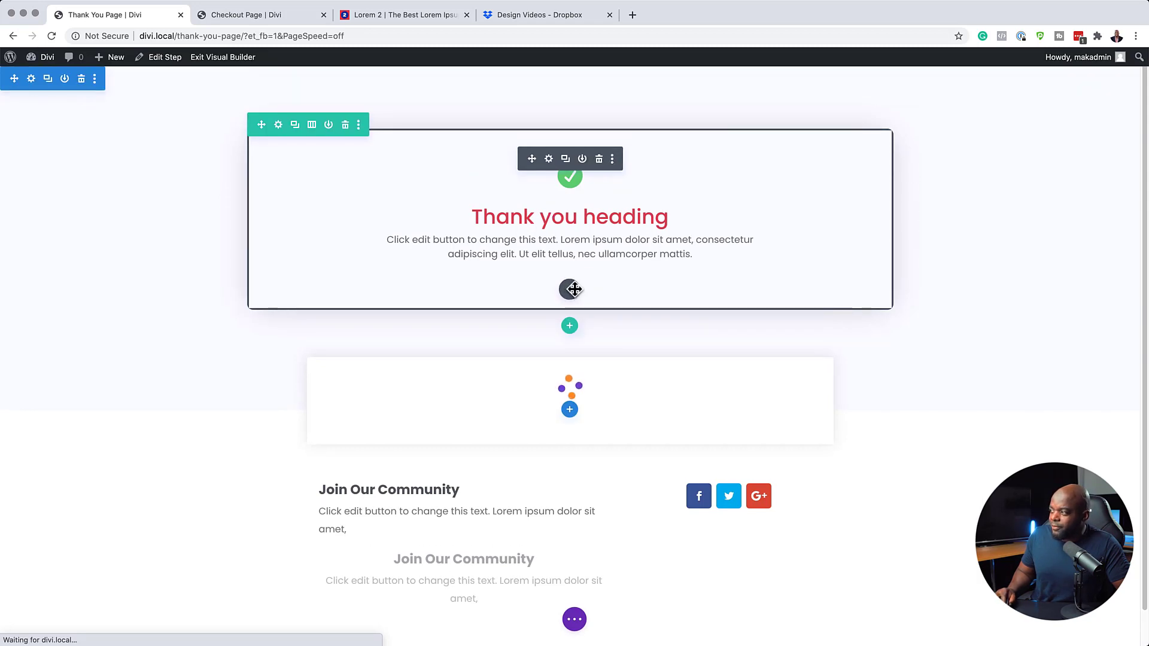
Insert a Video module below the thank you text with its default video, and exit the Visual Builder
{"action": "left_click", "coordinate": [570, 290]}
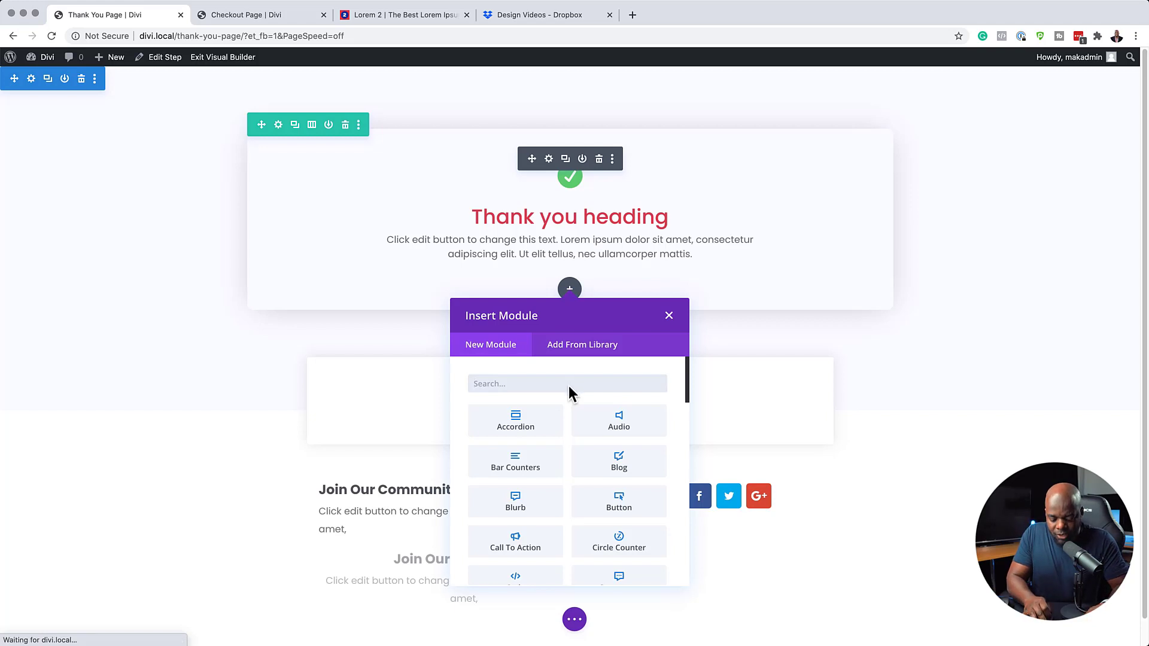
{"action": "type", "text": "vide"}
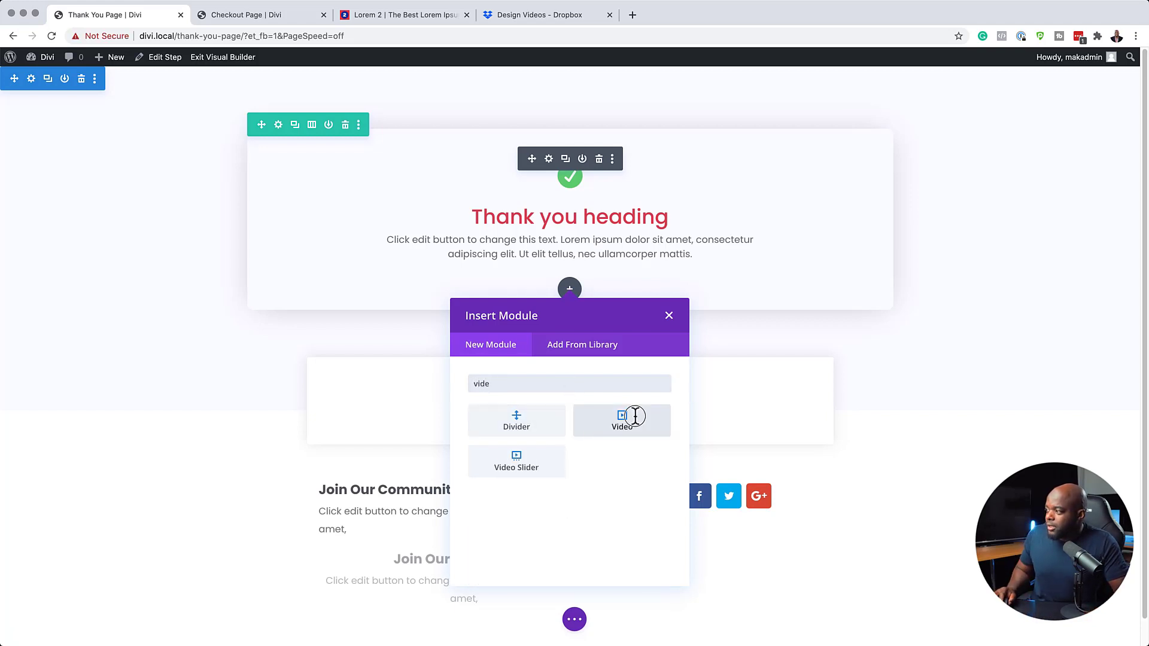
{"action": "left_click", "coordinate": [635, 417]}
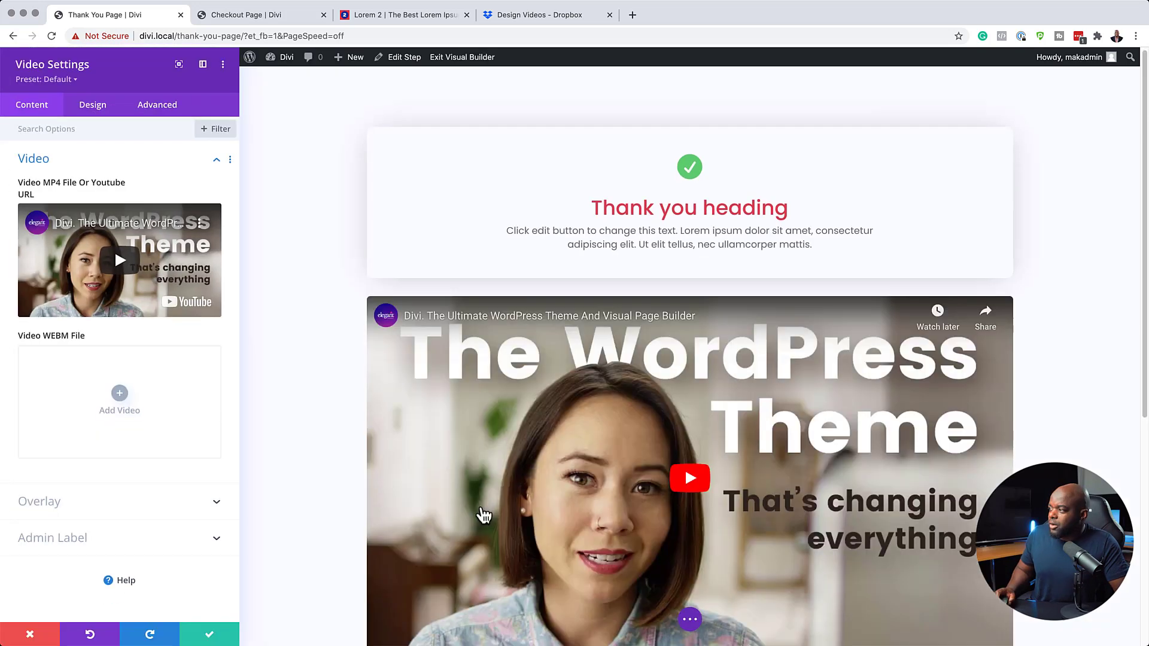
{"action": "scroll", "coordinate": [482, 515], "scroll_direction": "down", "scroll_amount": 4}
{"action": "scroll", "coordinate": [484, 516], "scroll_direction": "up", "scroll_amount": 2}
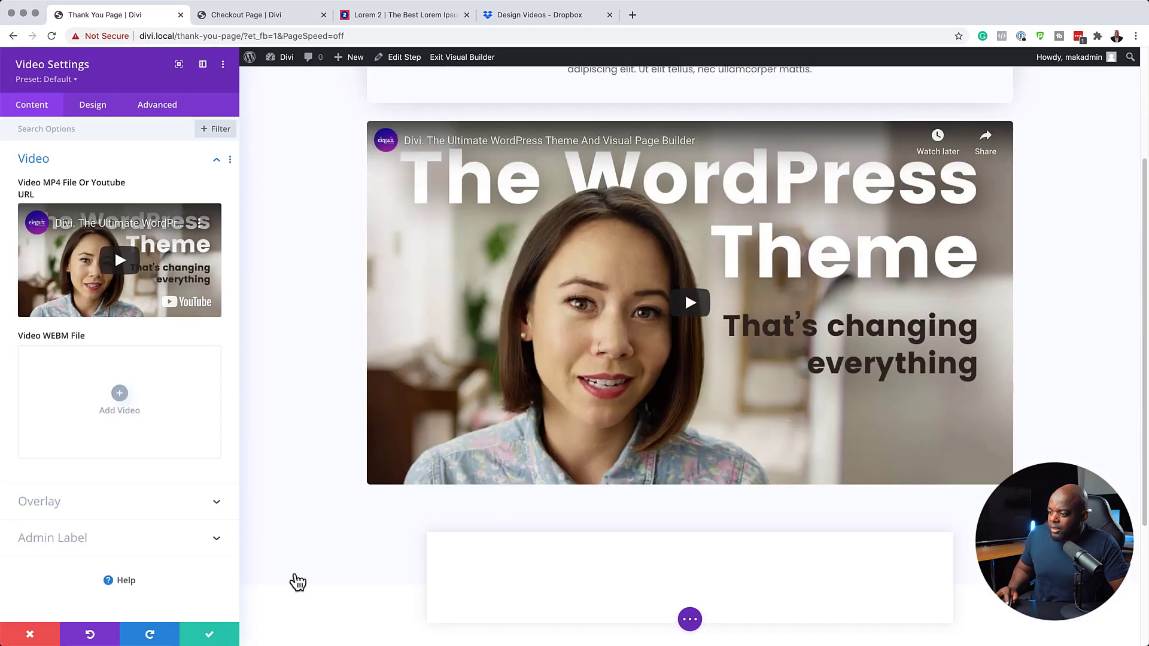
{"action": "left_click", "coordinate": [209, 636]}
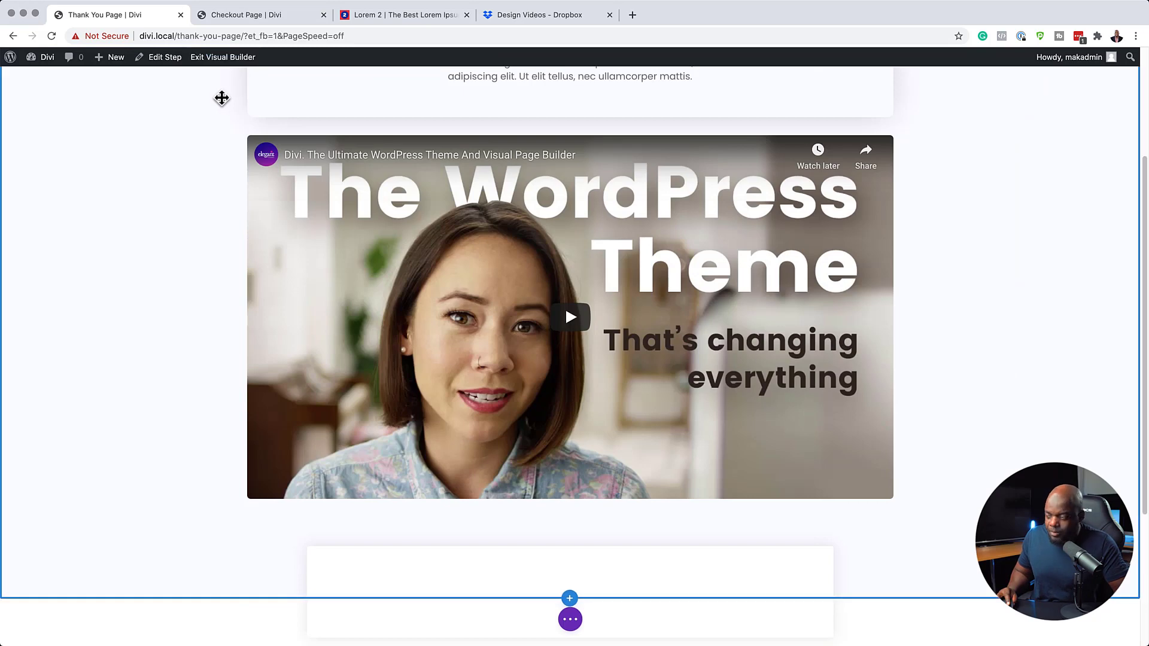
{"action": "left_click", "coordinate": [234, 56]}
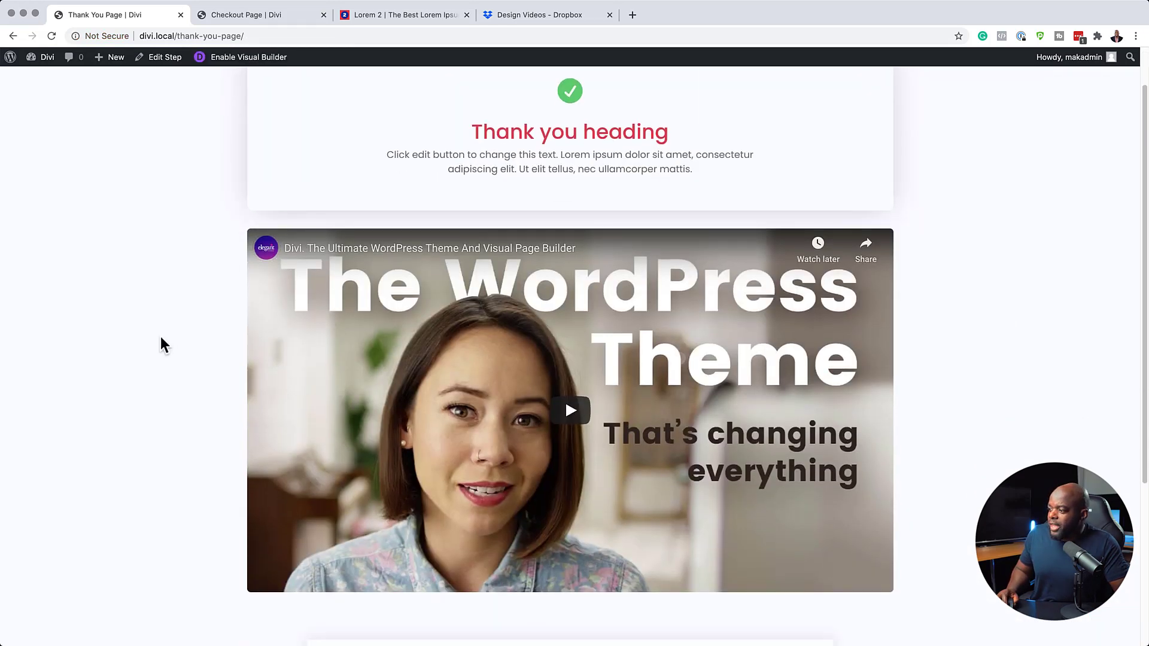
Examine the live Thank You page from the heading down to the order details area and community section
{"action": "scroll", "coordinate": [160, 345], "scroll_direction": "down", "scroll_amount": 2}
{"action": "scroll", "coordinate": [160, 345], "scroll_direction": "up", "scroll_amount": 3}
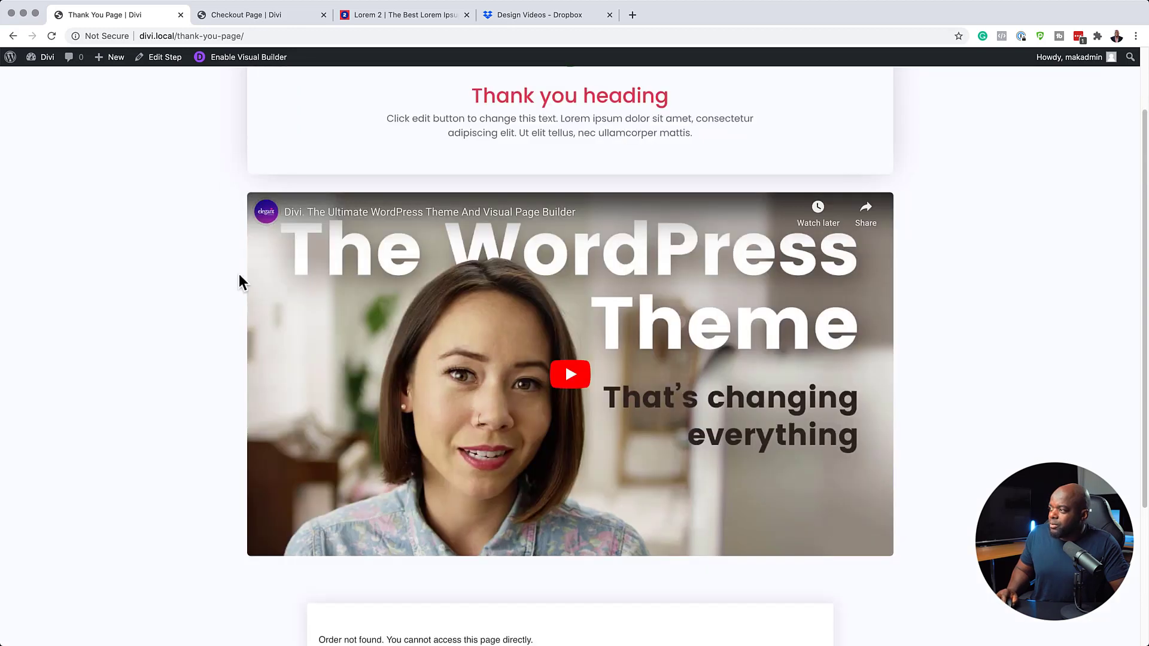
{"action": "scroll", "coordinate": [239, 275], "scroll_direction": "up", "scroll_amount": 2}
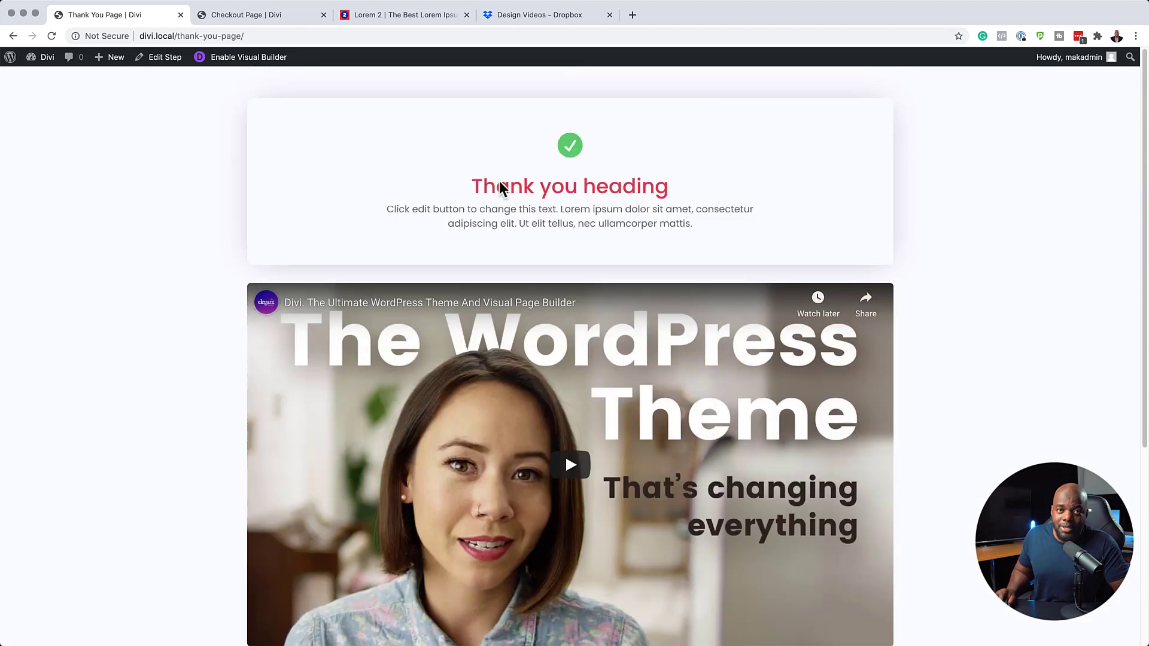
{"action": "scroll", "coordinate": [230, 328], "scroll_direction": "down", "scroll_amount": 5}
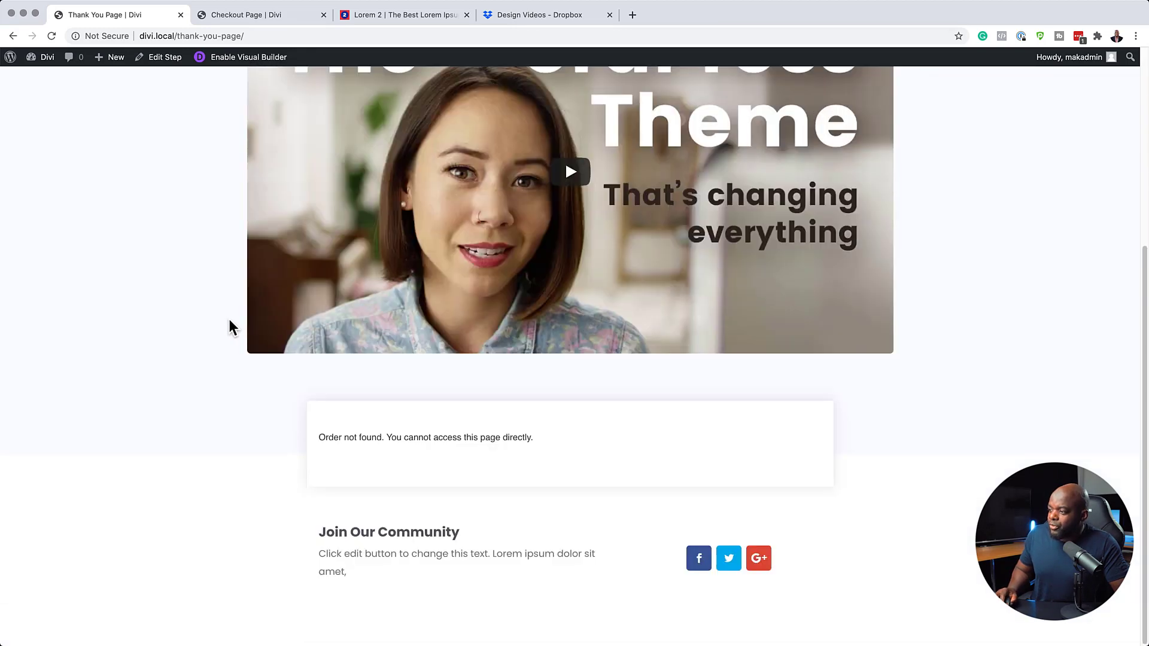
{"action": "left_click_drag", "start_coordinate": [321, 438], "coordinate": [544, 438]}
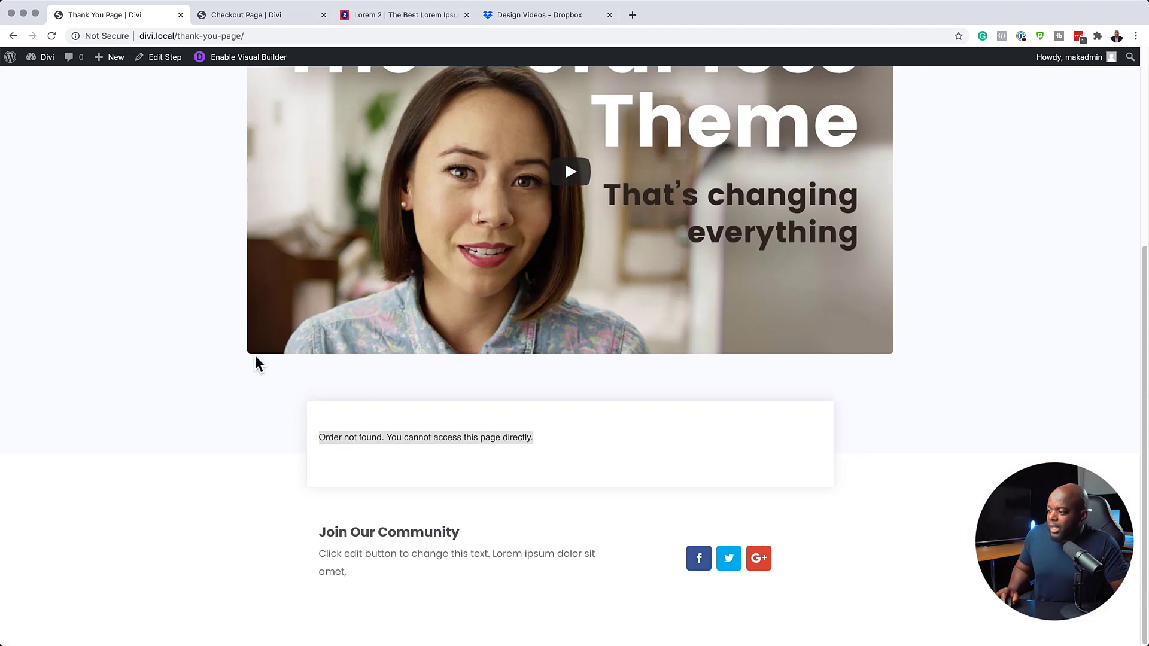